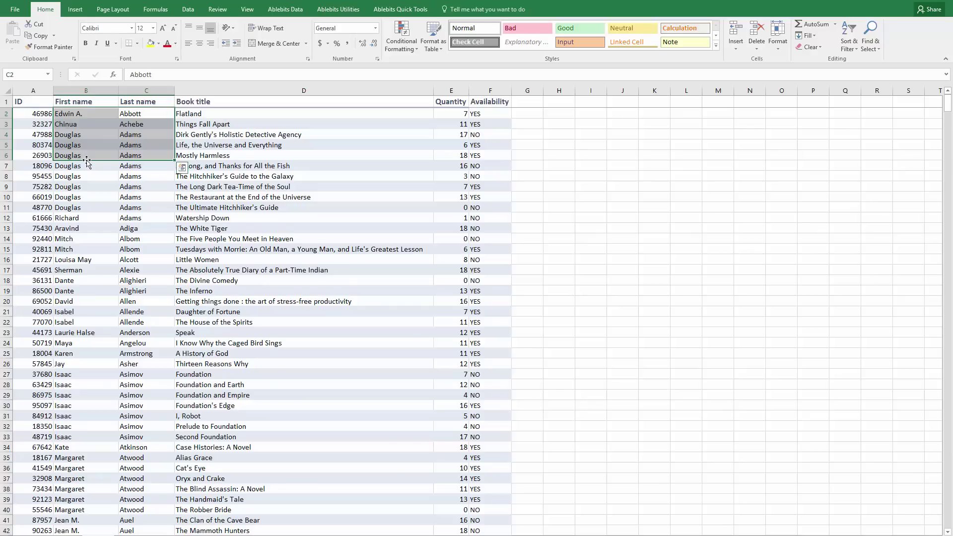
Select the first-name and last-name cells down to the last row and try to merge and center them.
{"action": "key", "text": "ctrl+shift+Down"}
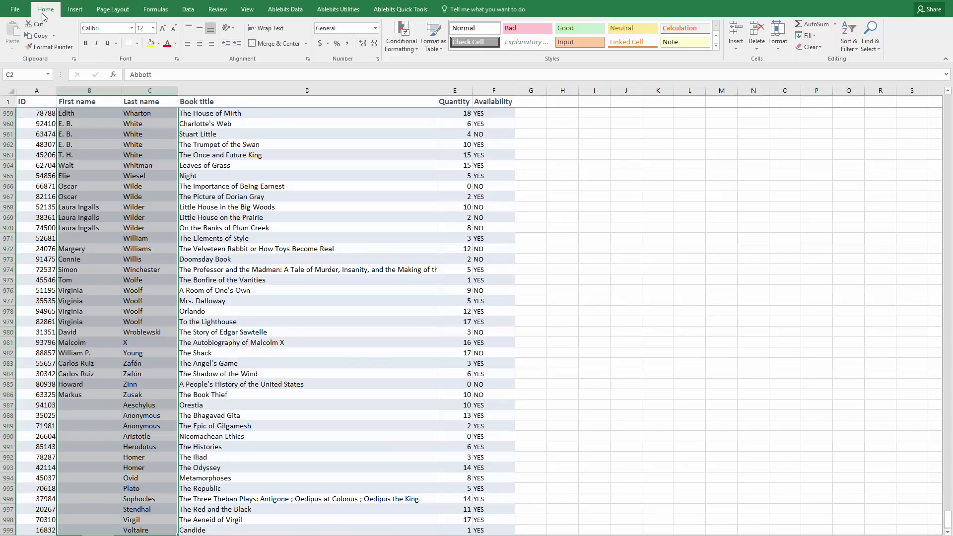
{"action": "left_click", "coordinate": [287, 46]}
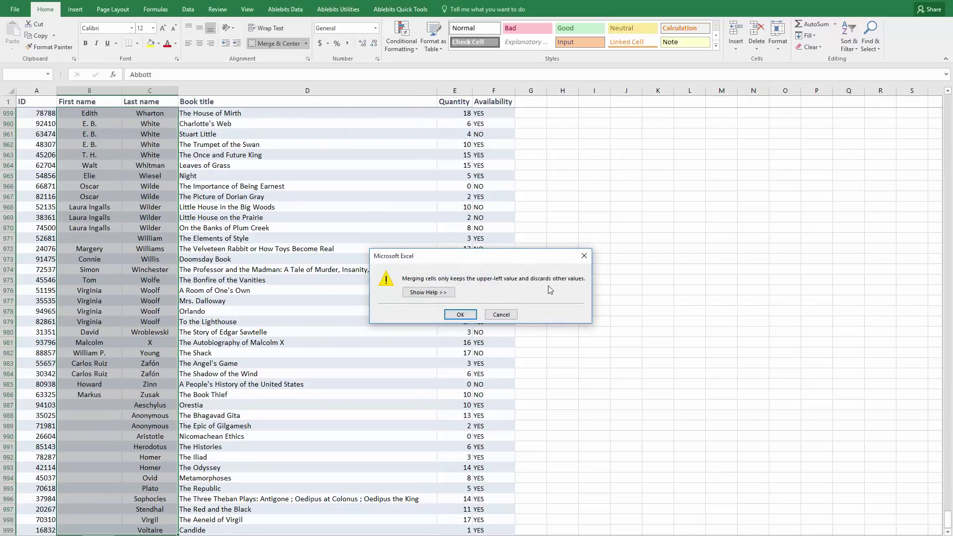
{"action": "left_click", "coordinate": [500, 314]}
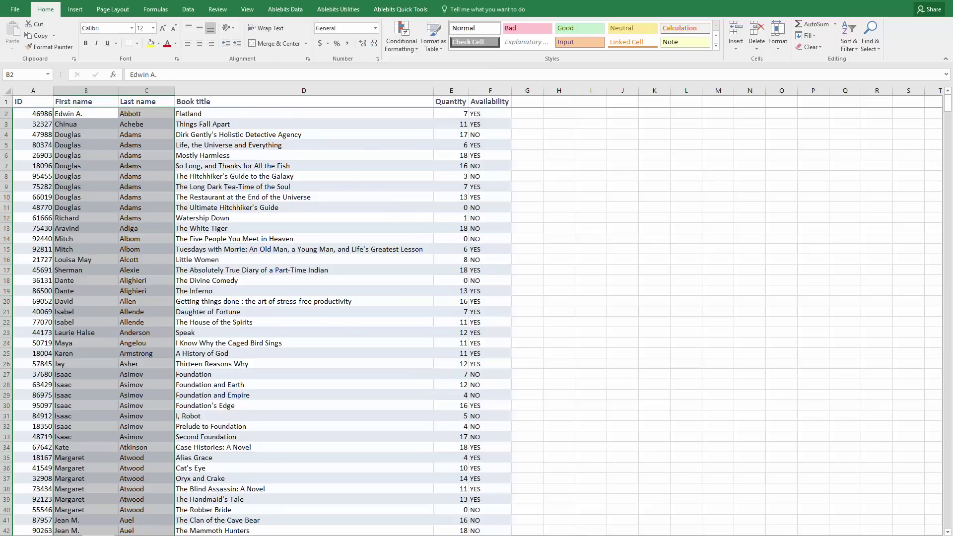
Start the Ablebits Merge Cells tool on the selected name cells, merging row by row with a space as separator.
{"action": "left_click", "coordinate": [274, 13]}
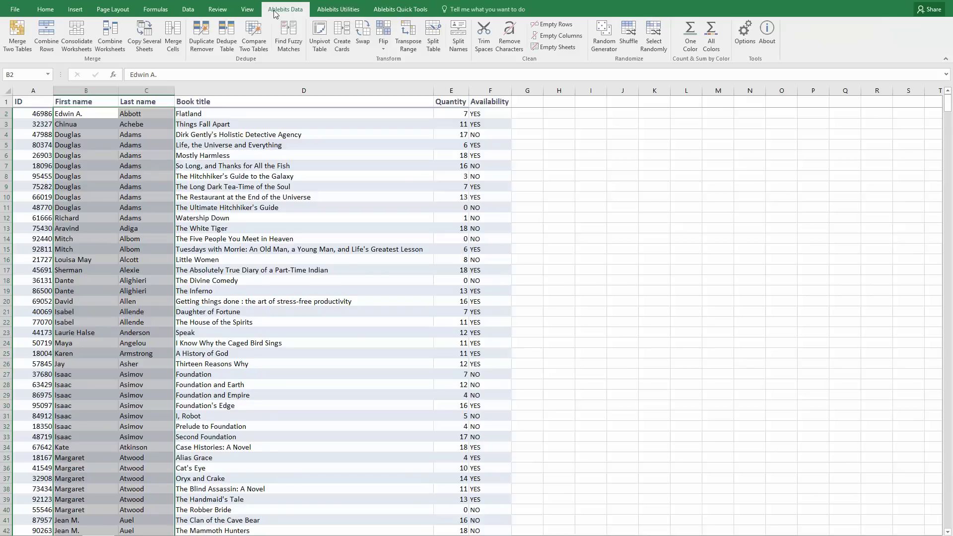
{"action": "left_click", "coordinate": [177, 34]}
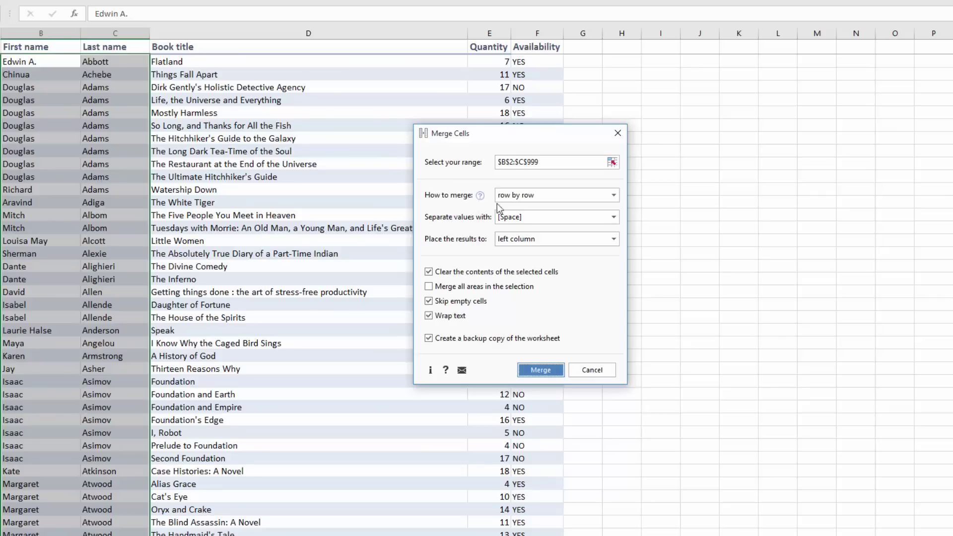
{"action": "left_click", "coordinate": [612, 197]}
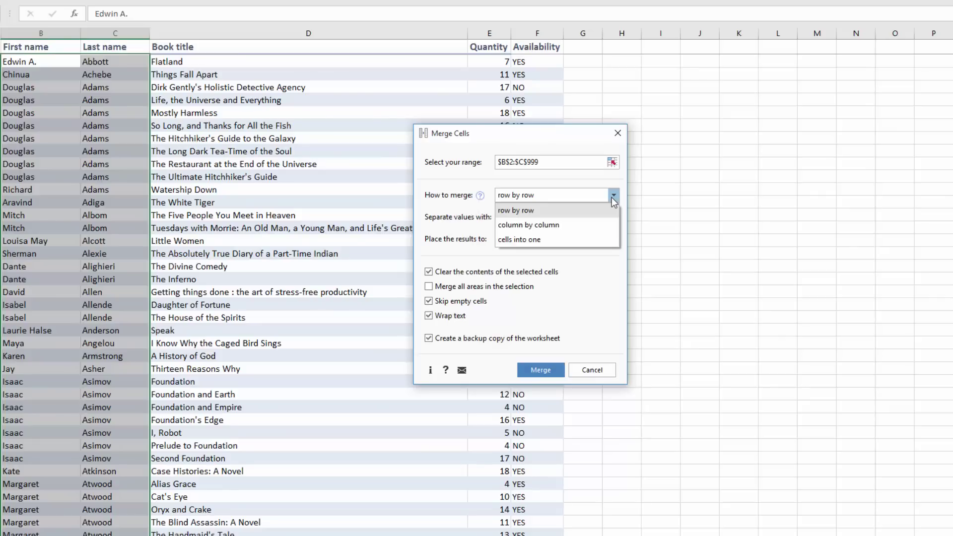
{"action": "left_click", "coordinate": [584, 211]}
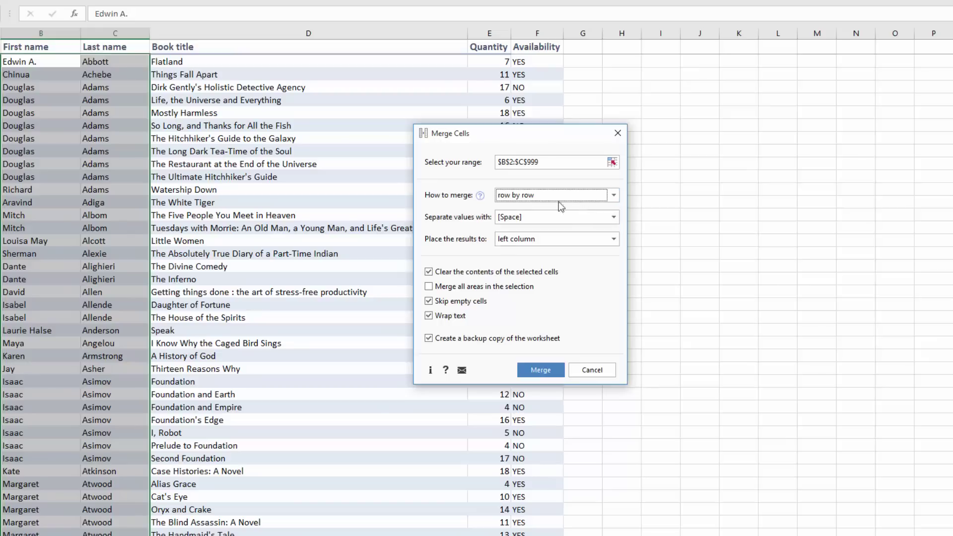
{"action": "mouse_move", "coordinate": [480, 197]}
{"action": "left_click", "coordinate": [614, 217]}
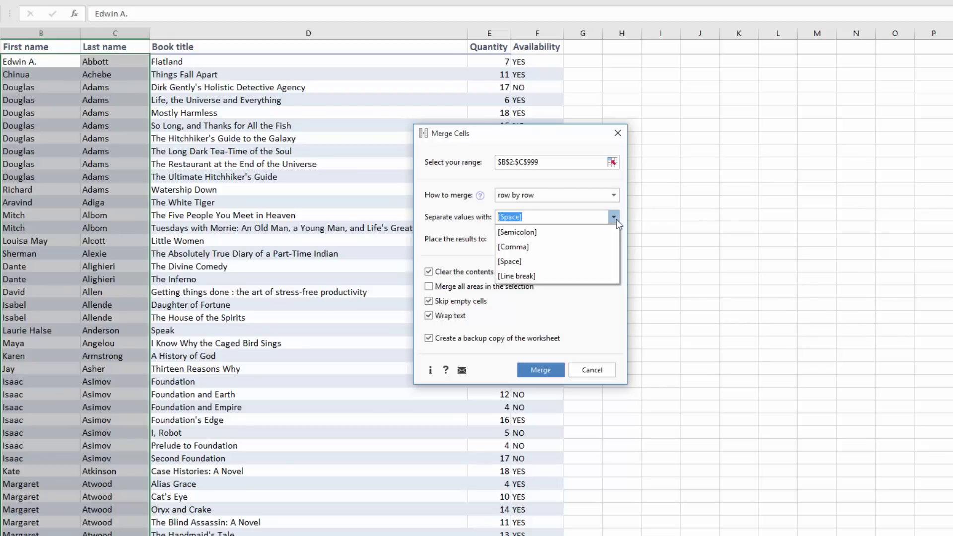
{"action": "left_click", "coordinate": [594, 259]}
Try the custom separator "and" for the merged values and remove it again.
{"action": "left_click", "coordinate": [562, 217]}
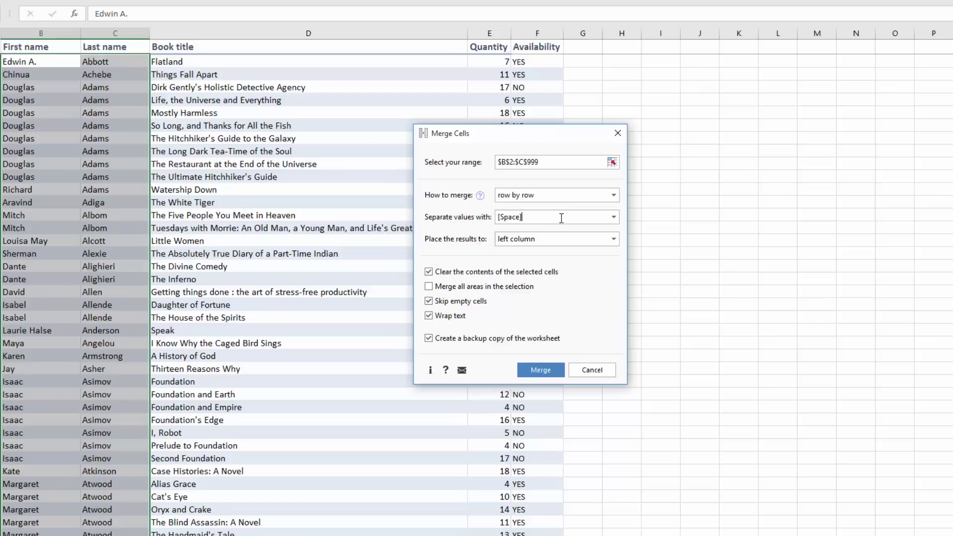
{"action": "type", "text": "and"}
{"action": "key", "text": "BackSpace"}
{"action": "key", "text": "BackSpace"}
{"action": "key", "text": "BackSpace"}
{"action": "key", "text": "BackSpace"}
{"action": "key", "text": "BackSpace"}
{"action": "key", "text": "BackSpace"}
{"action": "key", "text": "BackSpace"}
{"action": "key", "text": "BackSpace"}
{"action": "key", "text": "BackSpace"}
{"action": "key", "text": "BackSpace"}
Merge the name cells with the results placed in the left column and a backup copy of the worksheet created.
{"action": "left_click", "coordinate": [613, 240]}
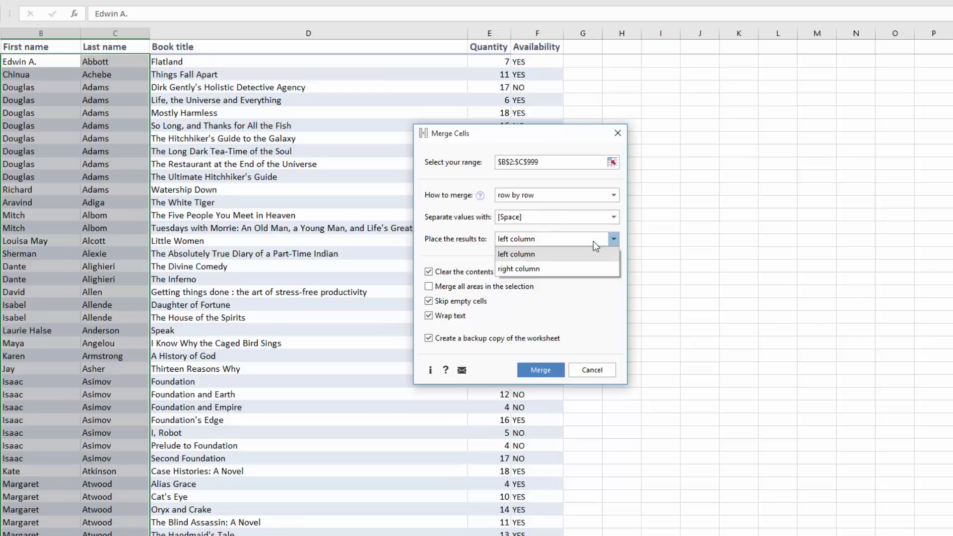
{"action": "left_click", "coordinate": [592, 241]}
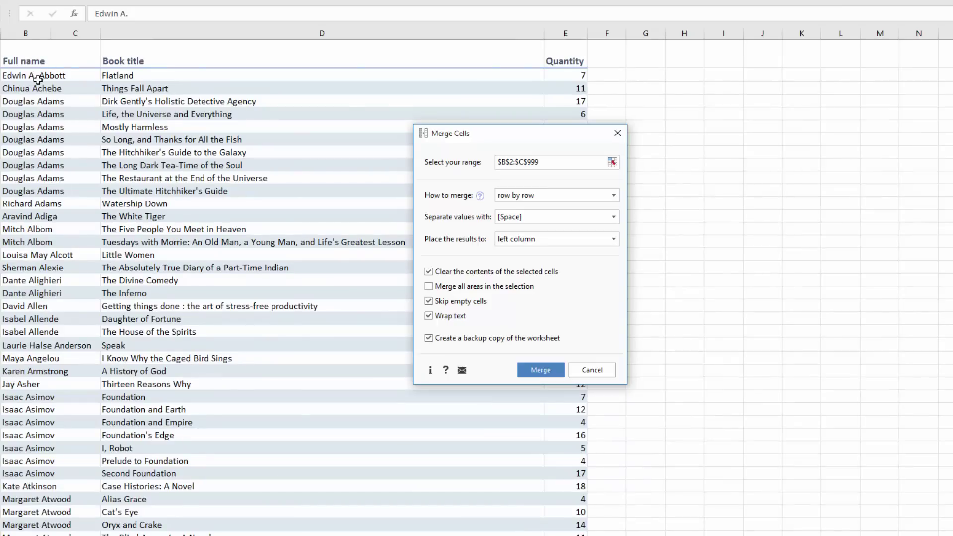
{"action": "left_click", "coordinate": [28, 32]}
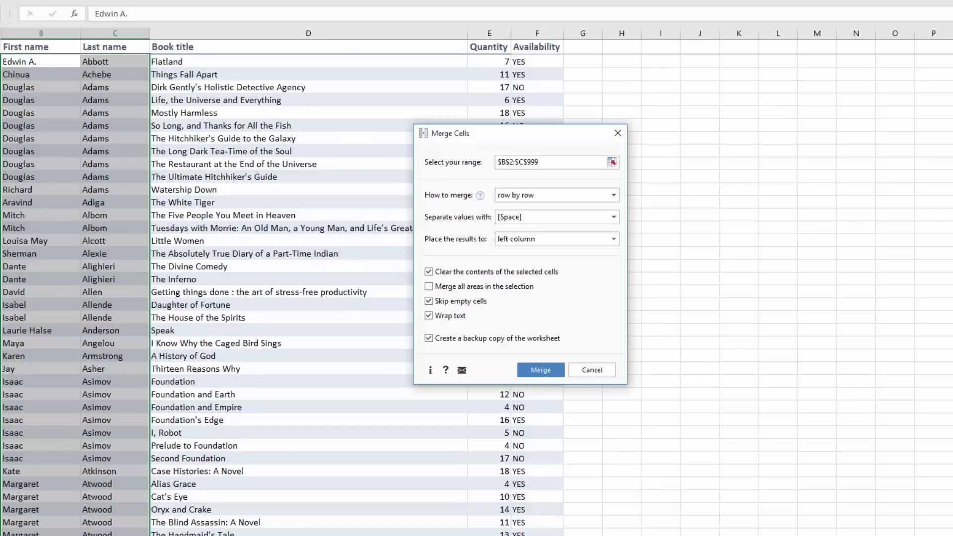
{"action": "left_click", "coordinate": [431, 303]}
{"action": "left_click", "coordinate": [446, 342]}
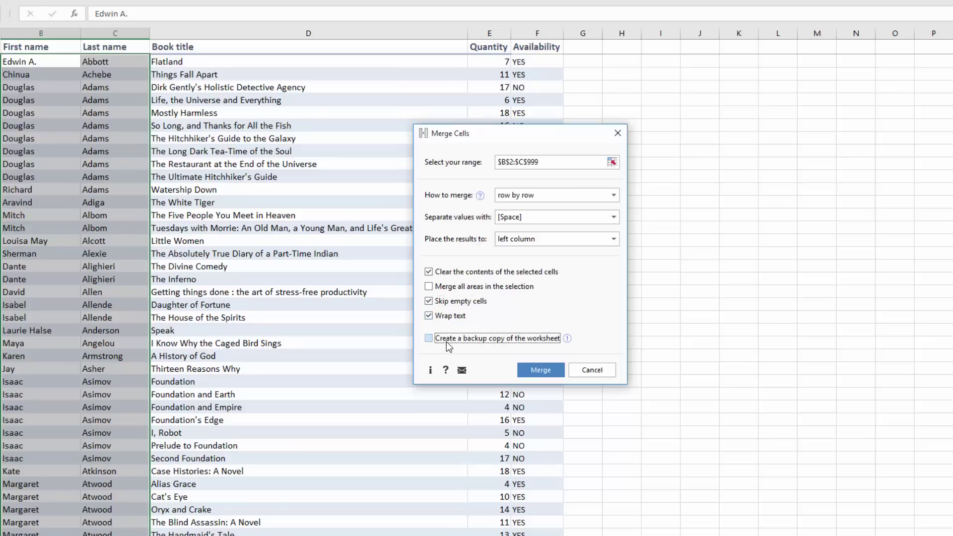
{"action": "left_click", "coordinate": [446, 341]}
{"action": "left_click", "coordinate": [535, 375]}
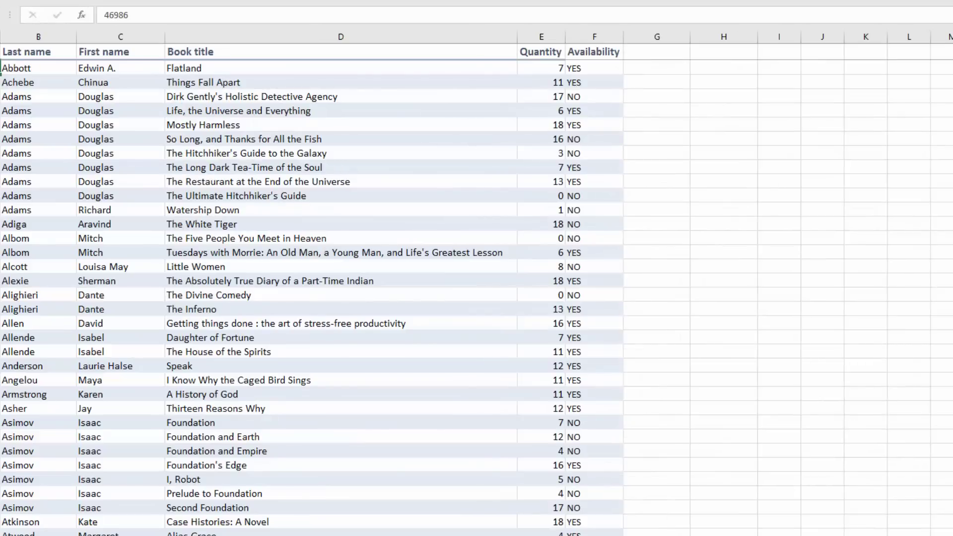
Insert a new column before the Book title column and give it the header "Full name".
{"action": "left_click", "coordinate": [185, 37]}
{"action": "right_click", "coordinate": [205, 38]}
{"action": "left_click", "coordinate": [233, 128]}
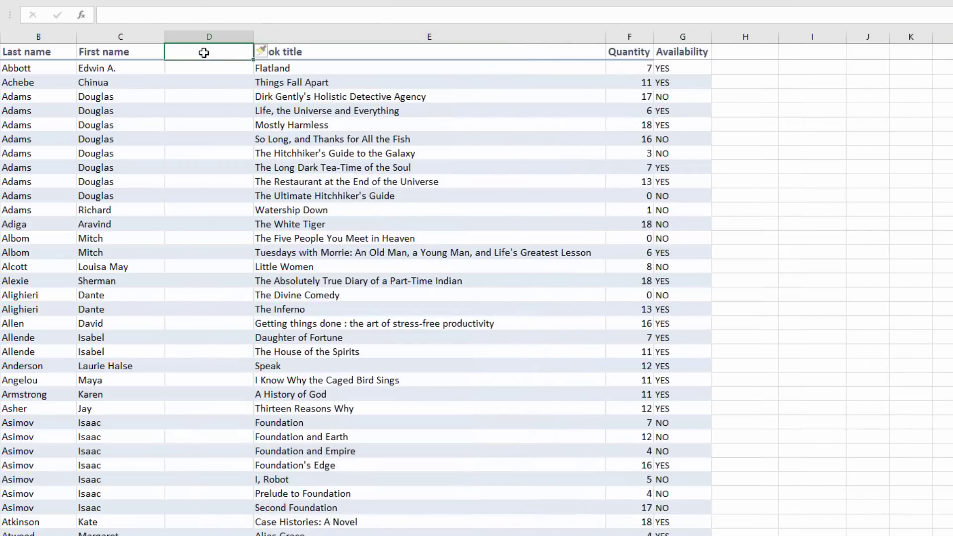
{"action": "type", "text": "Full name"}
{"action": "key", "text": "Return"}
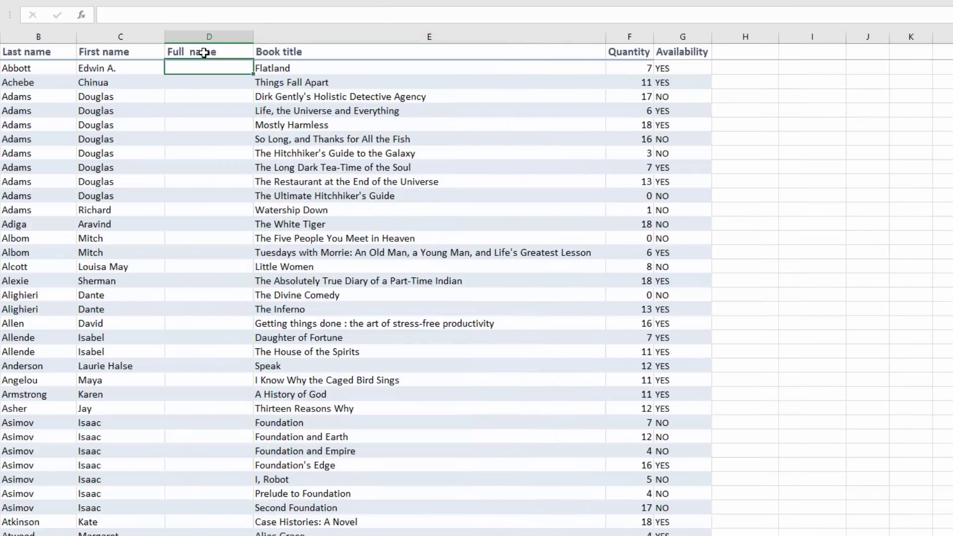
Enter the formula =CONCATENATE(B2," ",C2) in D2 to join the last and first names with a space.
{"action": "type", "text": "="}
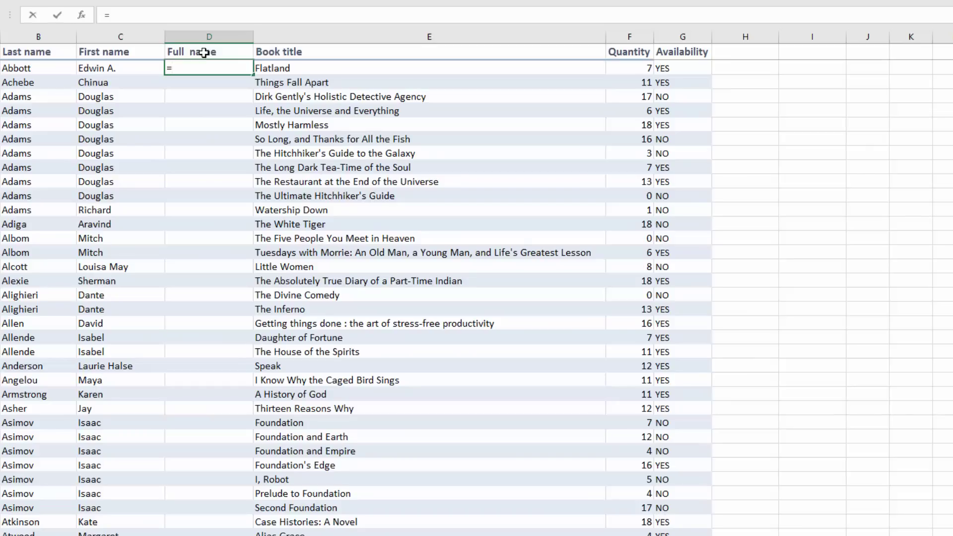
{"action": "type", "text": "concatena"}
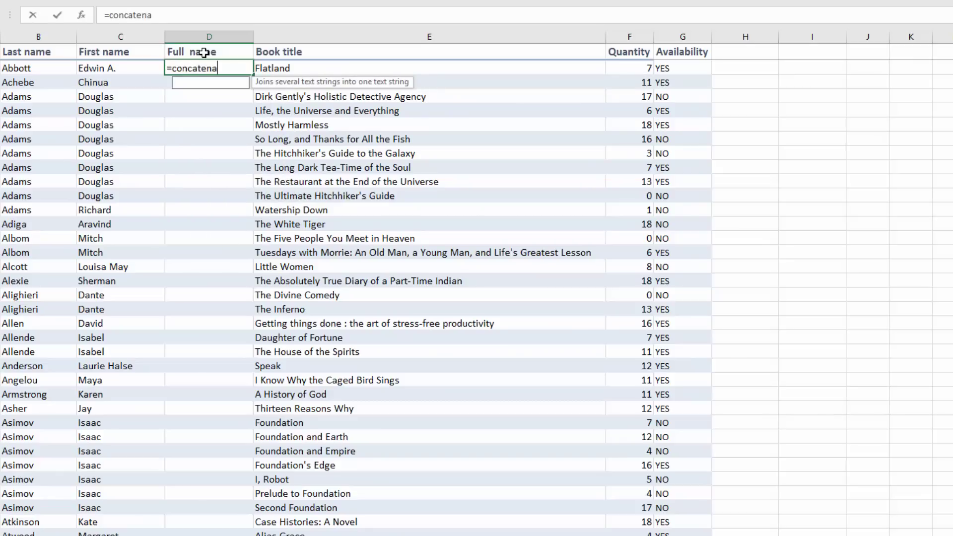
{"action": "type", "text": "te("}
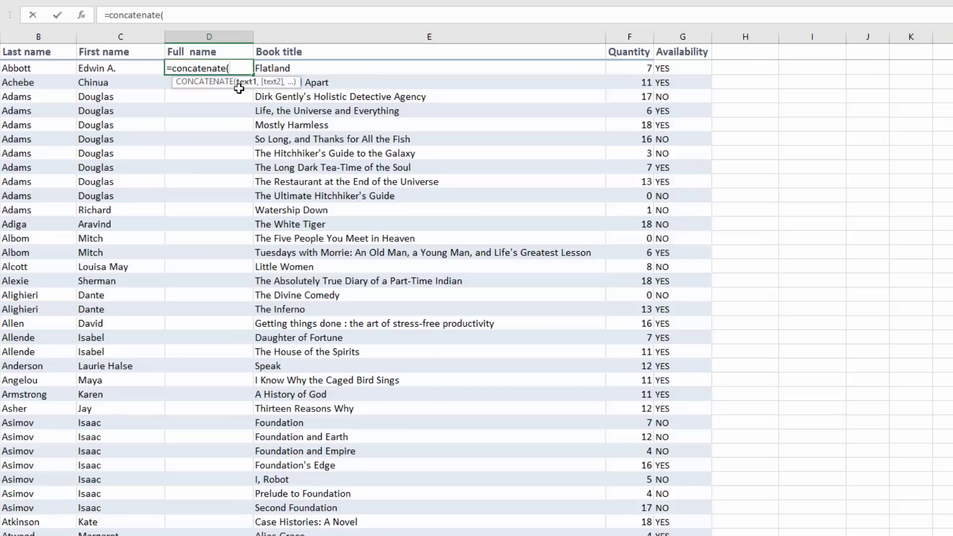
{"action": "left_click", "coordinate": [78, 72]}
{"action": "type", "text": ","}
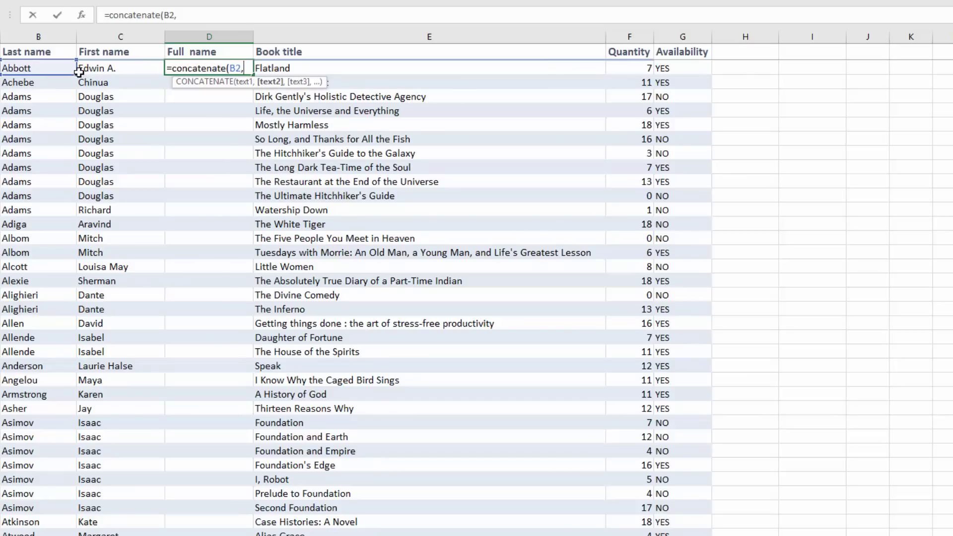
{"action": "type", "text": "\" \""}
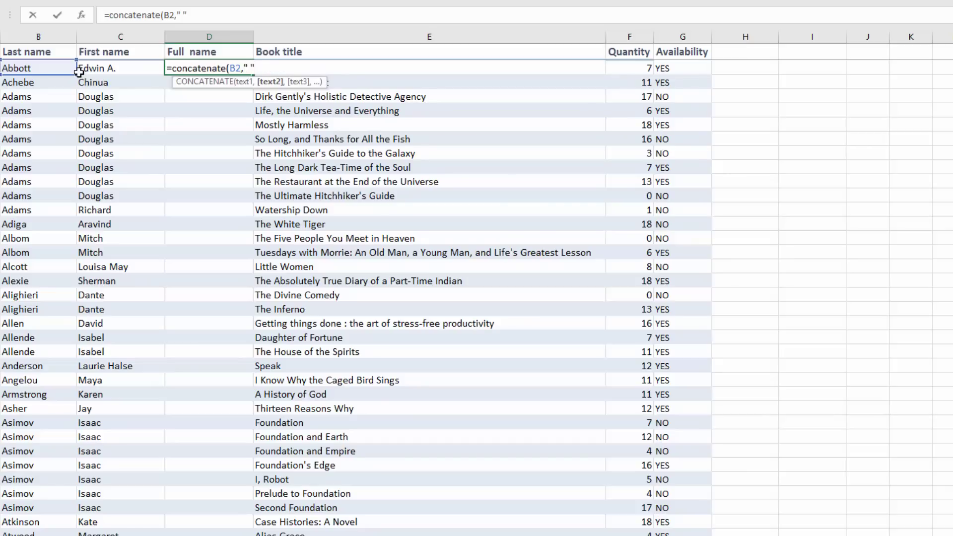
{"action": "type", "text": ","}
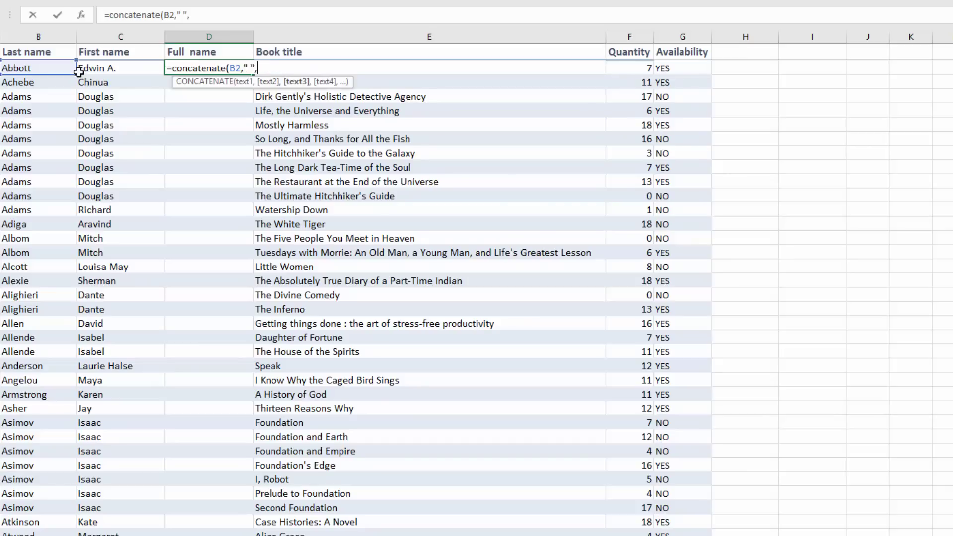
{"action": "type", "text": "C"}
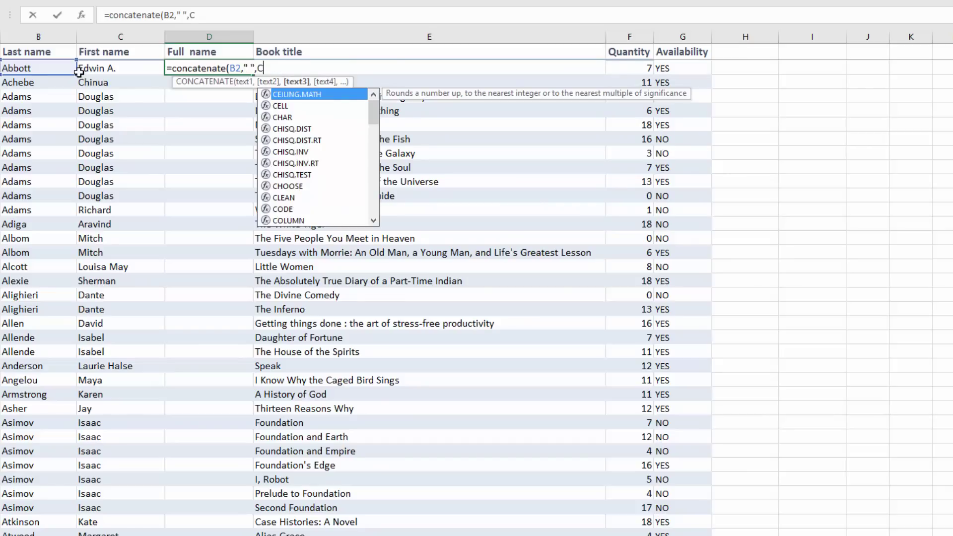
{"action": "type", "text": "2)"}
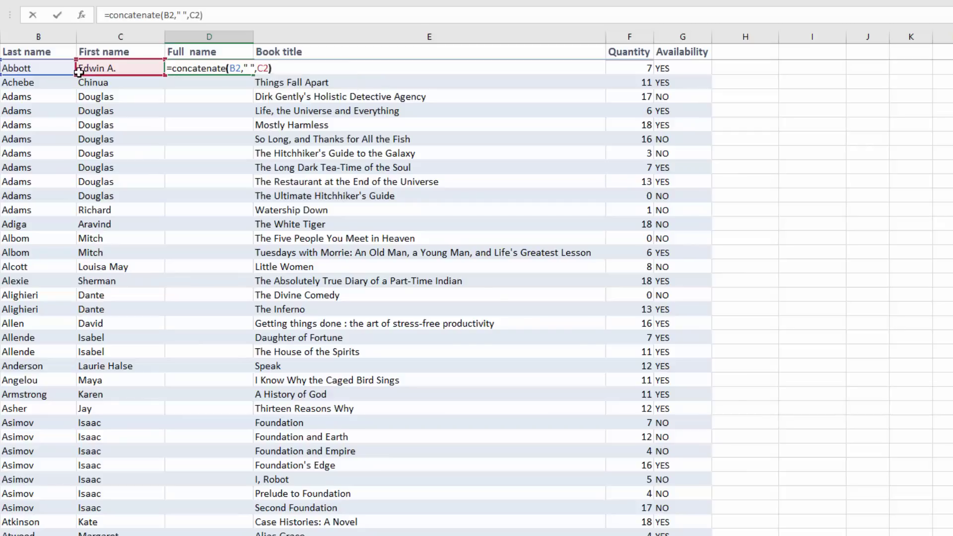
{"action": "key", "text": "Return"}
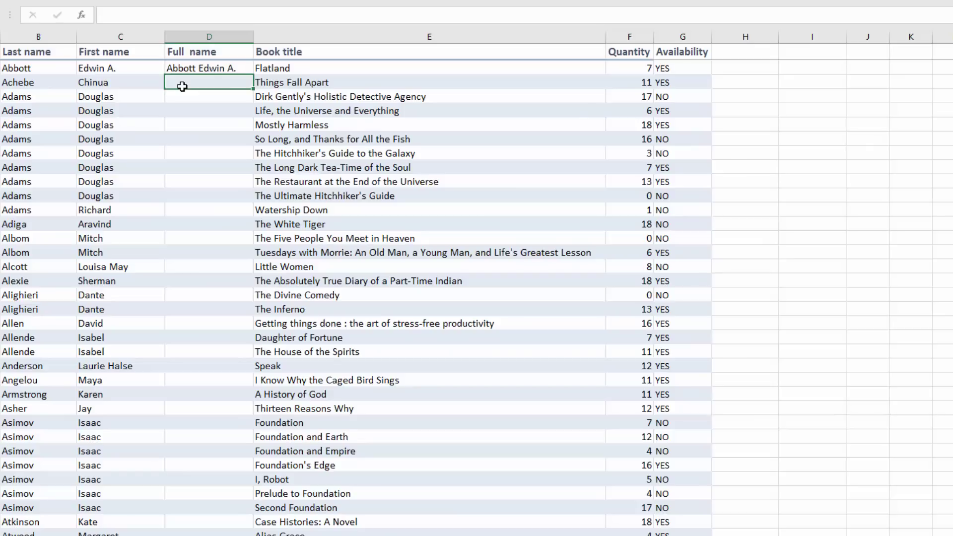
Enter the example formula =CONCATENATE(B2," ",D2,":",F2) in D3, combining several cells with different separators.
{"action": "type", "text": "=conca"}
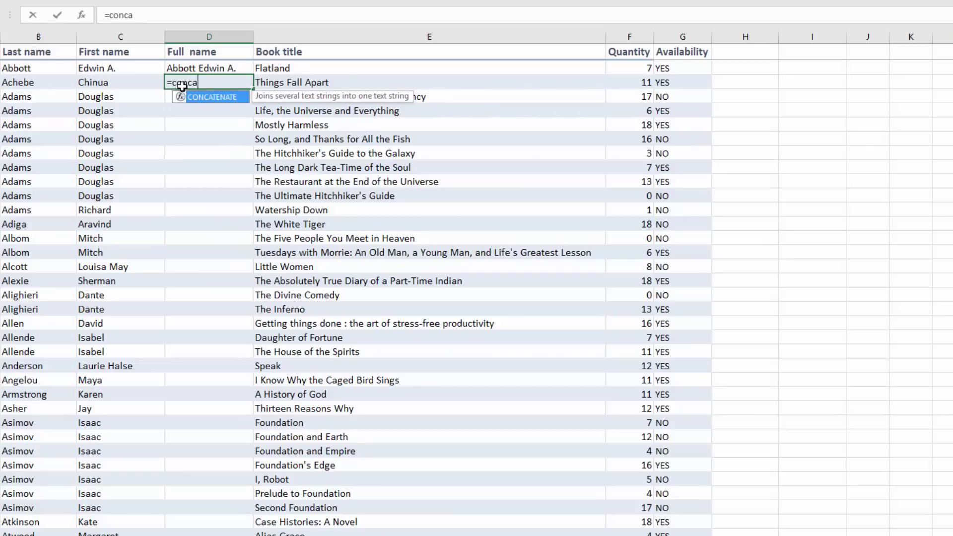
{"action": "type", "text": "tenate("}
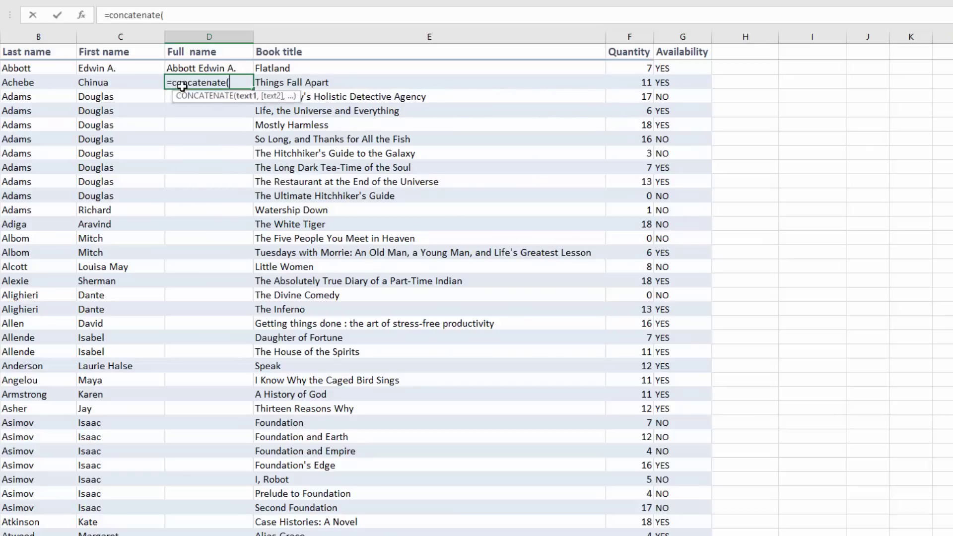
{"action": "type", "text": "B2"}
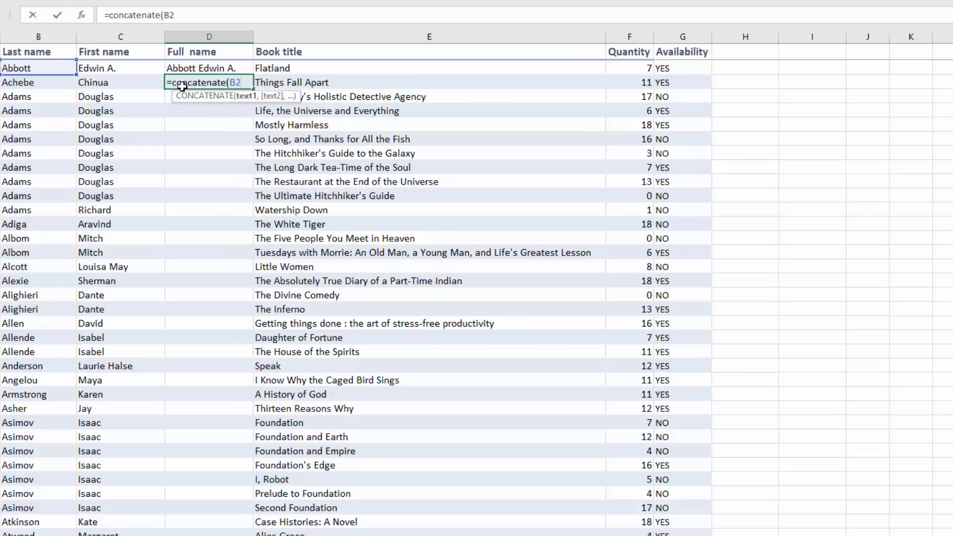
{"action": "type", "text": ",\" \",D2"}
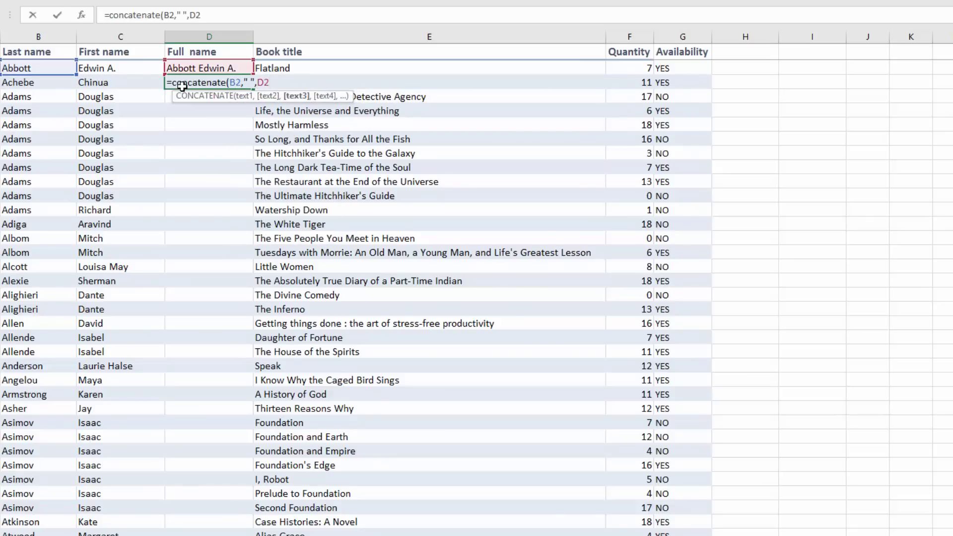
{"action": "type", "text": ",\":"}
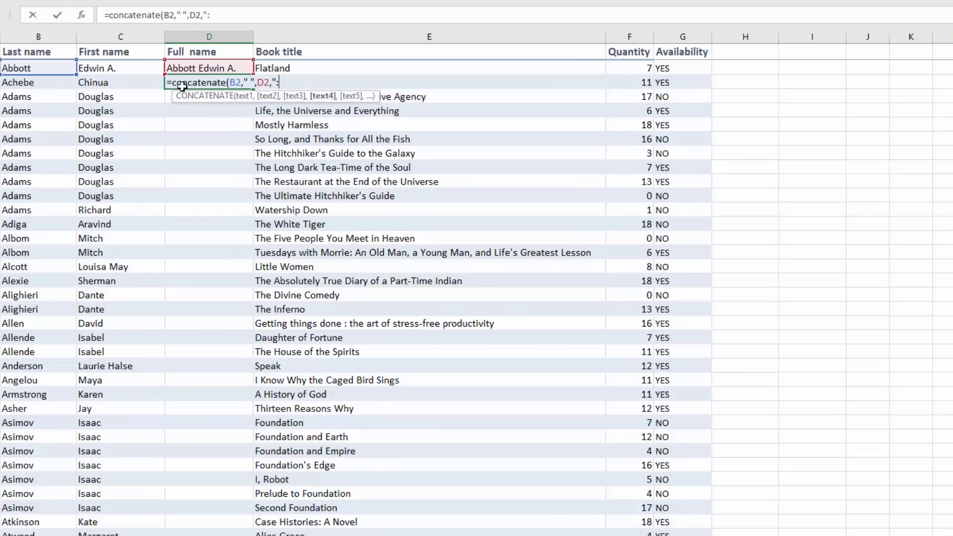
{"action": "type", "text": "\",F2"}
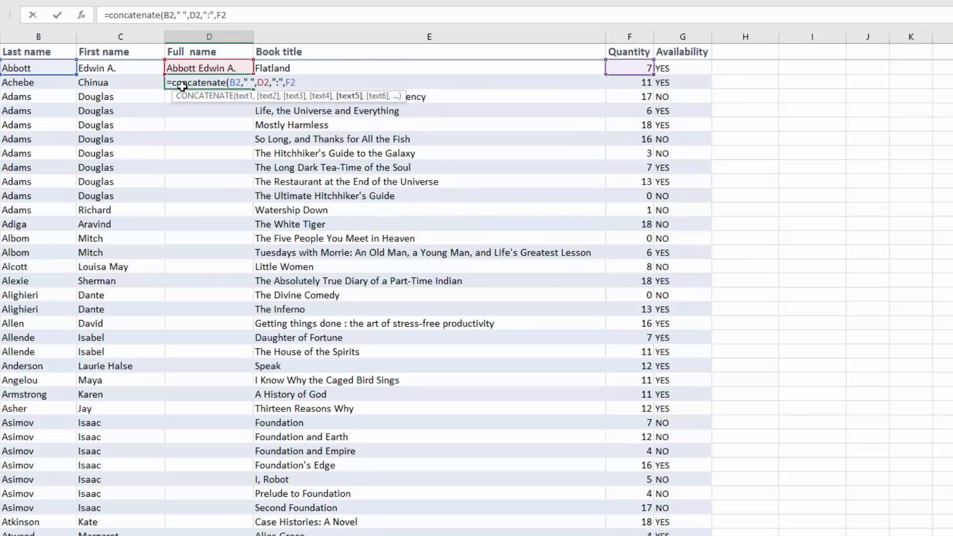
{"action": "type", "text": ")"}
{"action": "key", "text": "Return"}
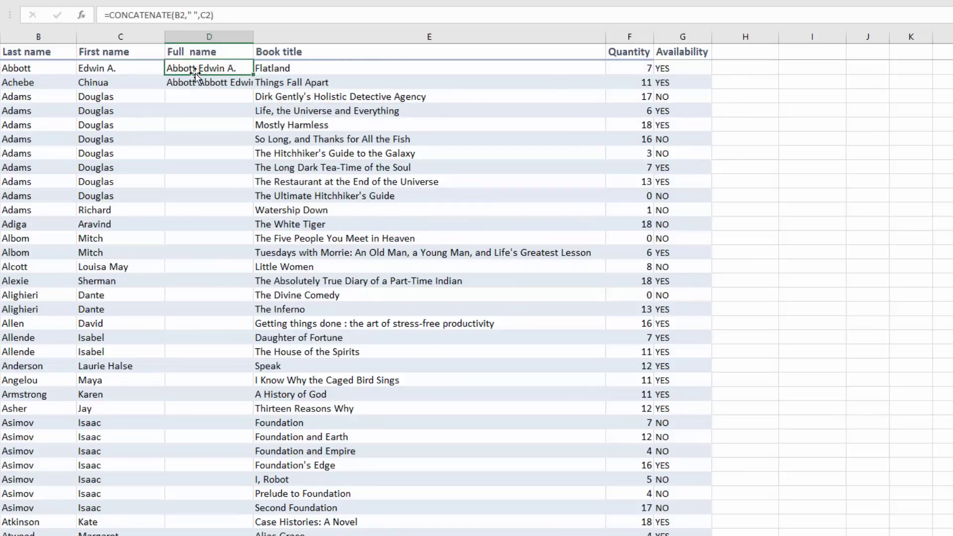
Fill the D2 name-joining formula down the whole Full name column, replacing the example formula in D3.
{"action": "left_click_drag", "start_coordinate": [253, 74], "coordinate": [251, 132]}
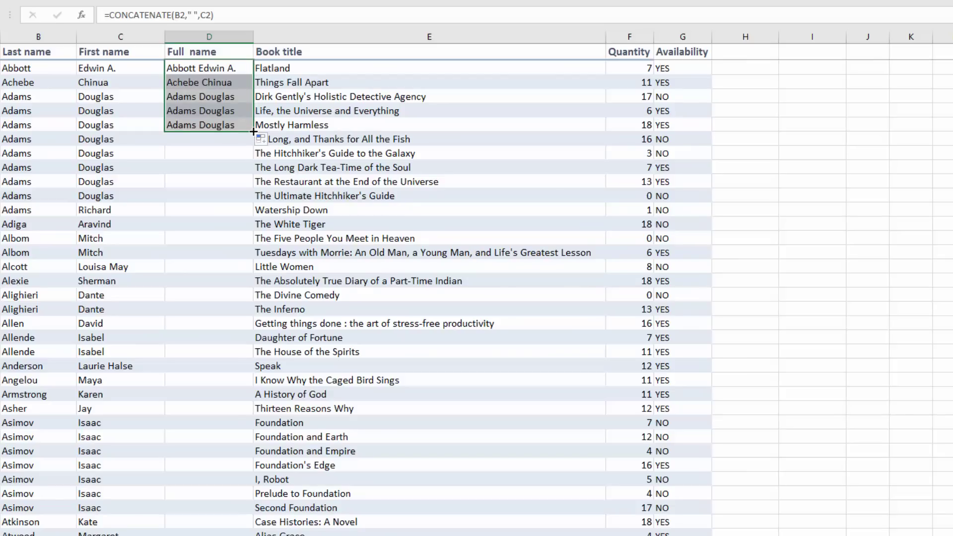
{"action": "double_click", "coordinate": [253, 132]}
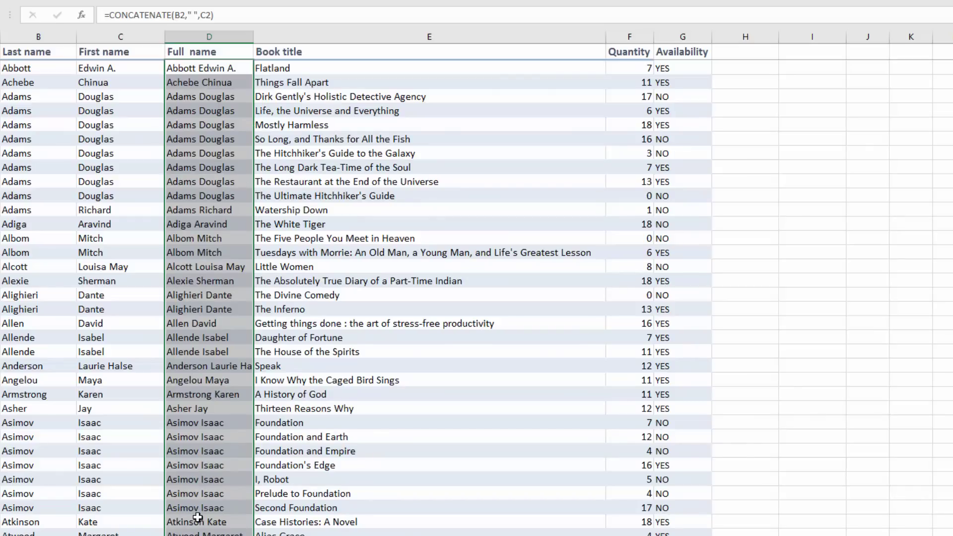
{"action": "left_click", "coordinate": [195, 68]}
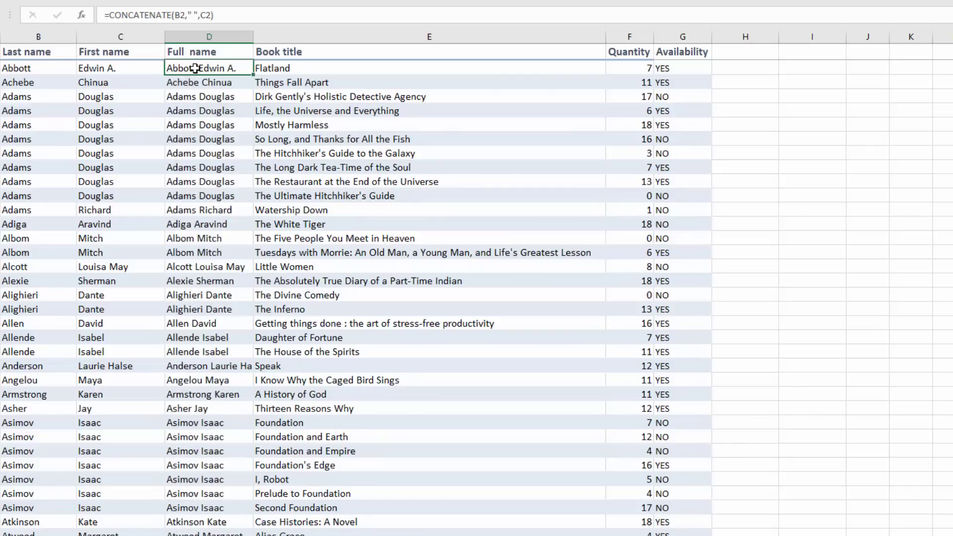
Enter the formula =B2&" "&C2&","&E2 in H2 to join the last name, first name and book title.
{"action": "left_click", "coordinate": [726, 66]}
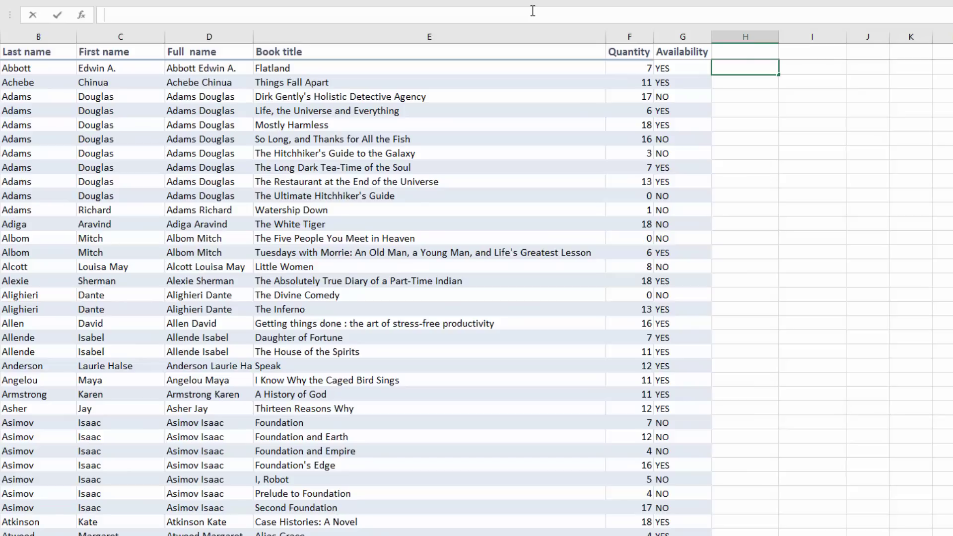
{"action": "type", "text": "=B2"}
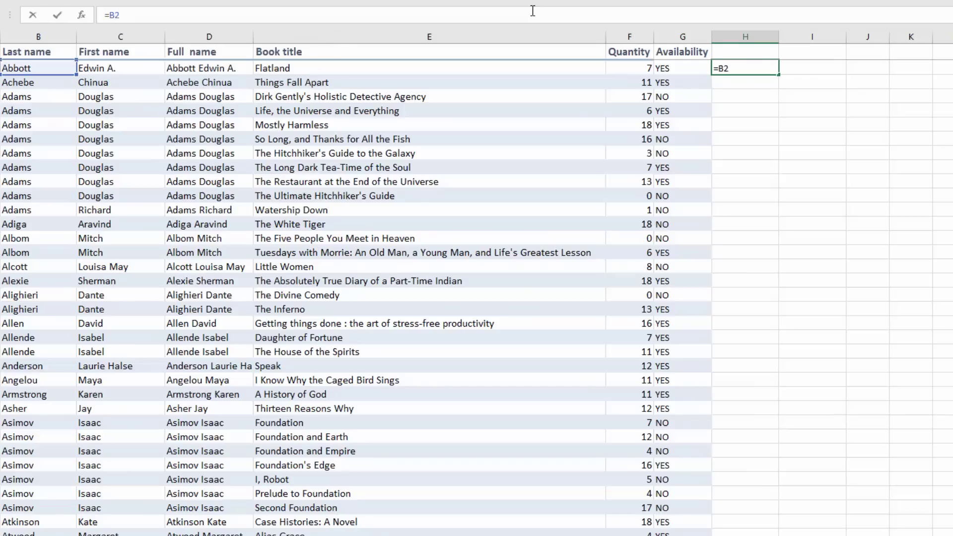
{"action": "type", "text": "&\" \"&C2"}
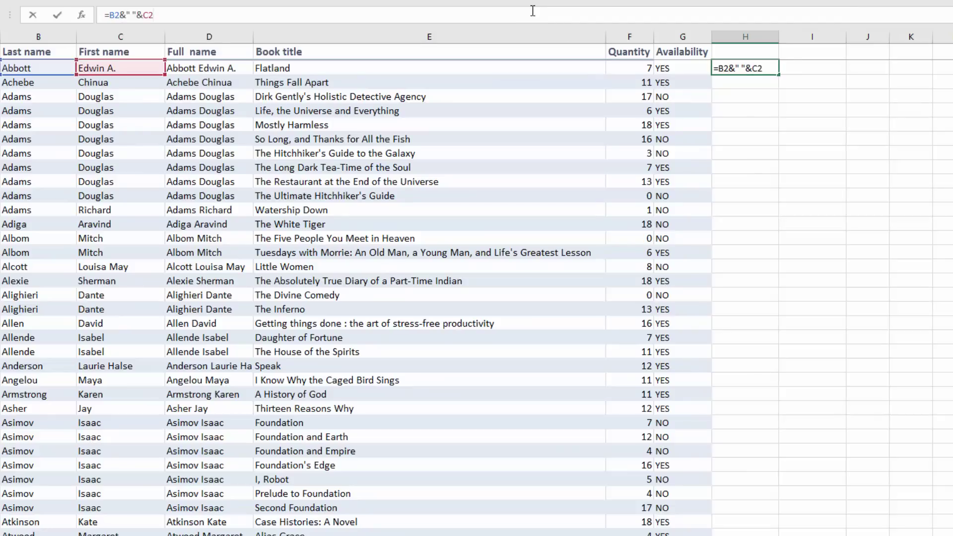
{"action": "type", "text": "&\",\"&E2"}
{"action": "key", "text": "Return"}
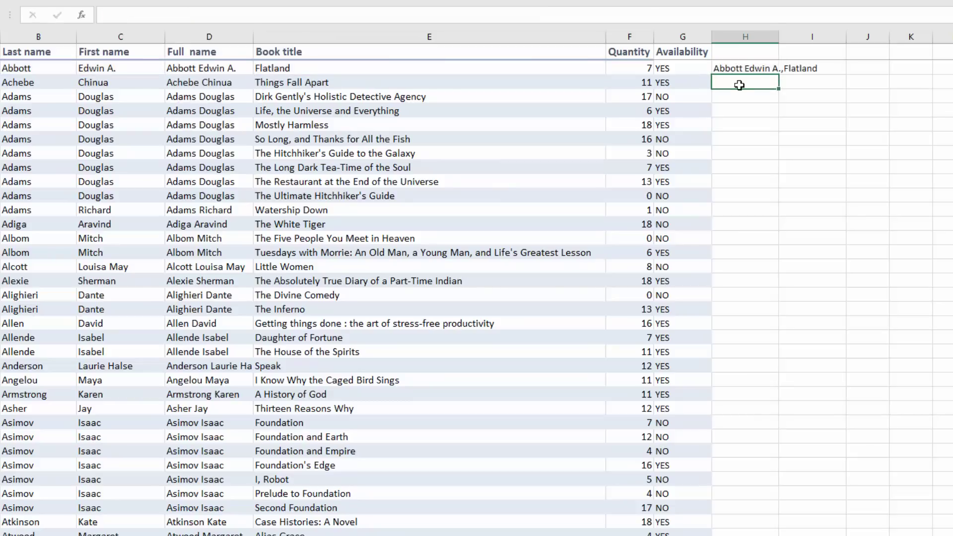
Remove the middle initial from the first name in C2, keeping only the first name itself.
{"action": "left_click", "coordinate": [214, 68]}
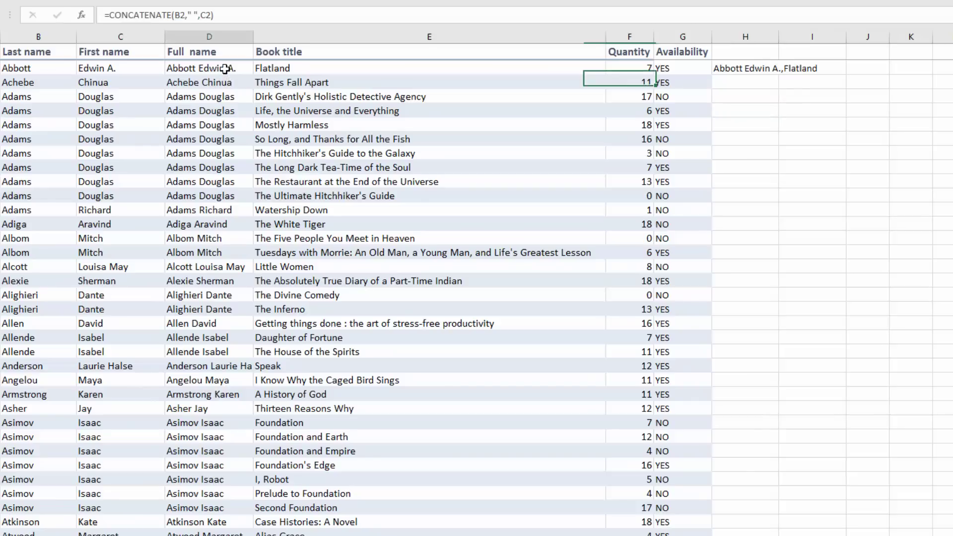
{"action": "left_click", "coordinate": [134, 68]}
{"action": "double_click", "coordinate": [149, 68]}
{"action": "key", "text": "BackSpace"}
{"action": "key", "text": "BackSpace"}
{"action": "key", "text": "BackSpace"}
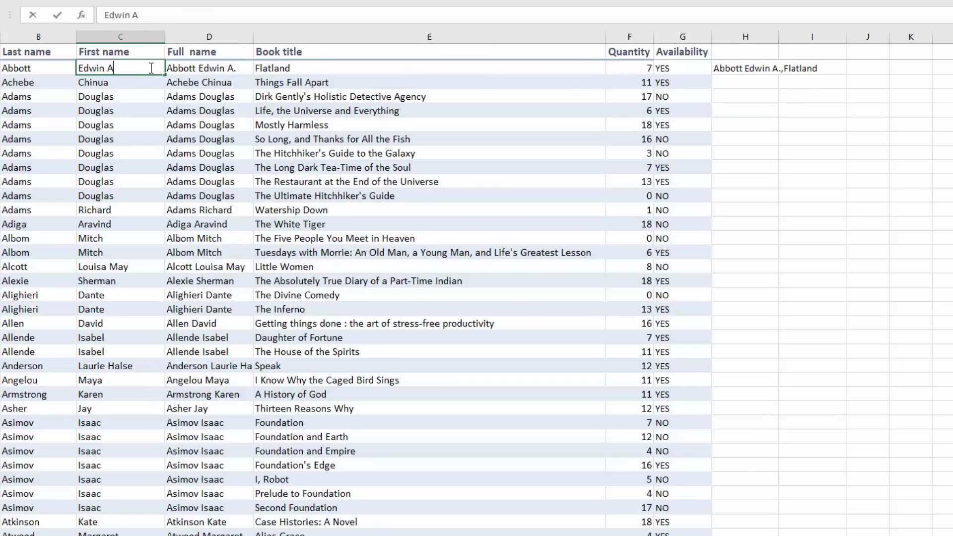
{"action": "key", "text": "Return"}
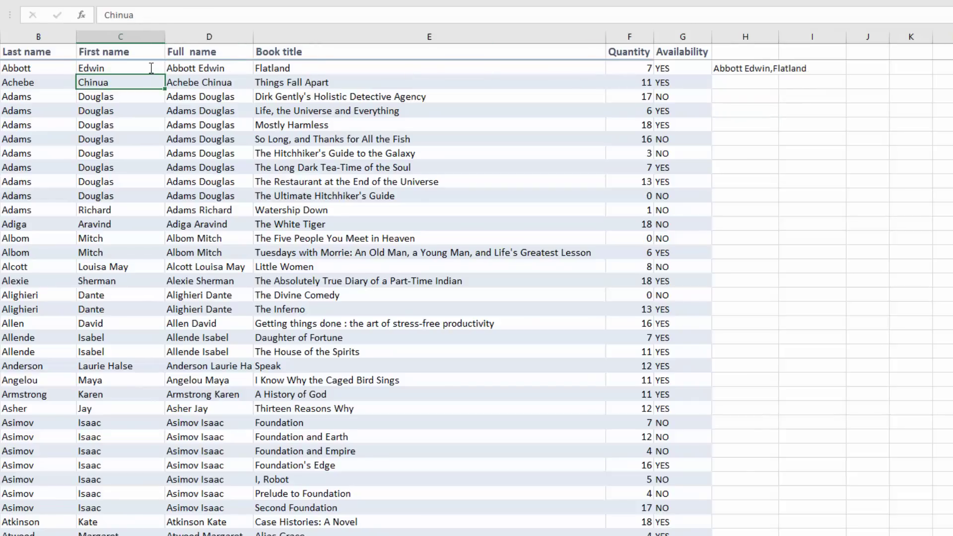
Convert the Full name formulas from D2 down to the last row into static values with Paste Special Values.
{"action": "left_click", "coordinate": [208, 69]}
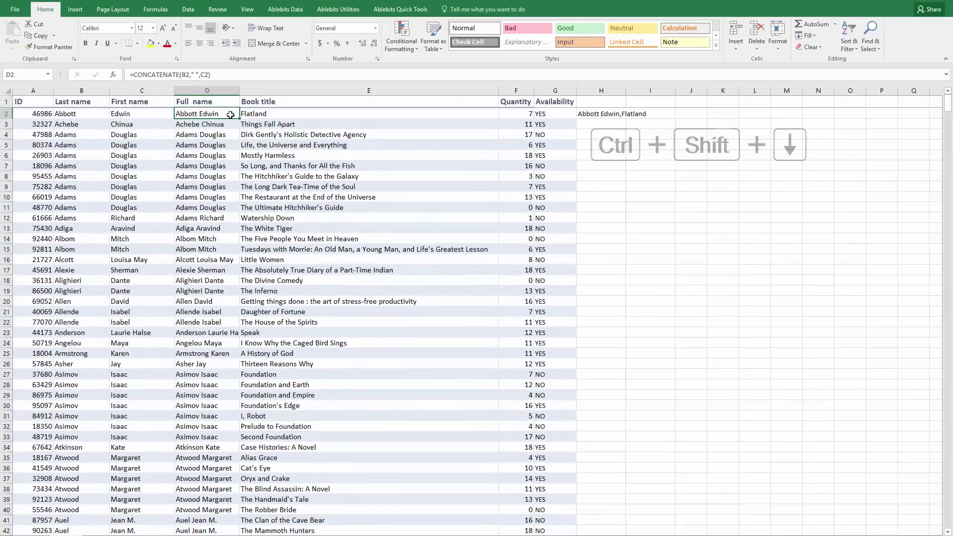
{"action": "key", "text": "ctrl+shift+Down"}
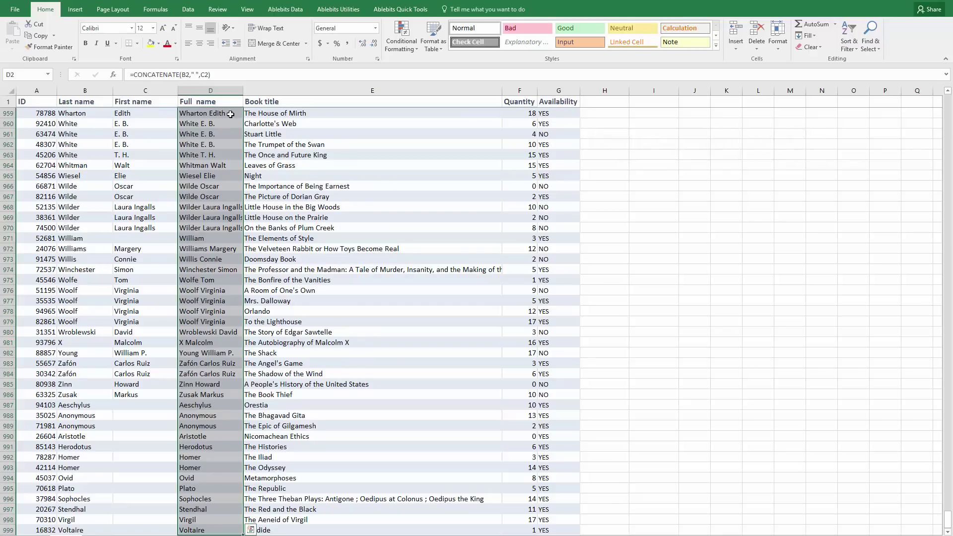
{"action": "key", "text": "ctrl+c"}
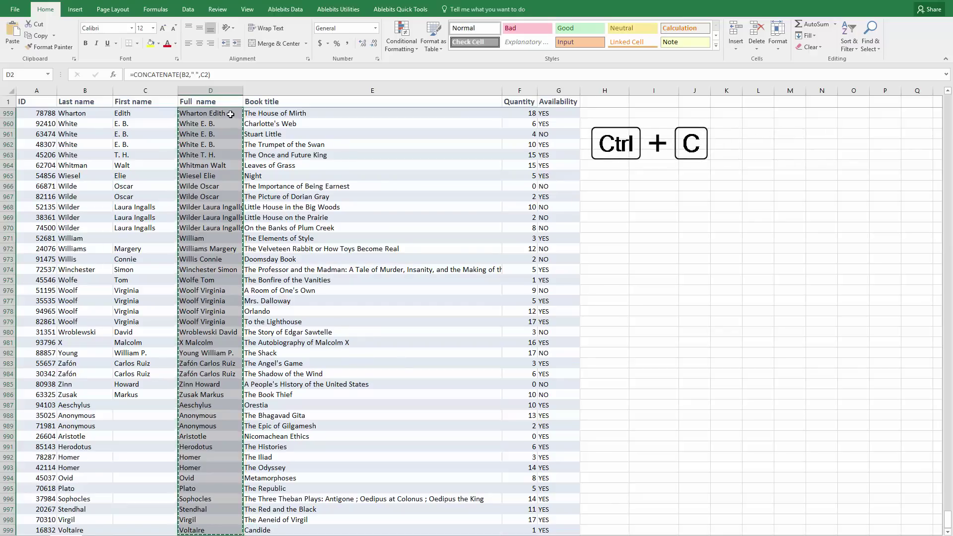
{"action": "right_click", "coordinate": [231, 114]}
{"action": "left_click", "coordinate": [260, 133]}
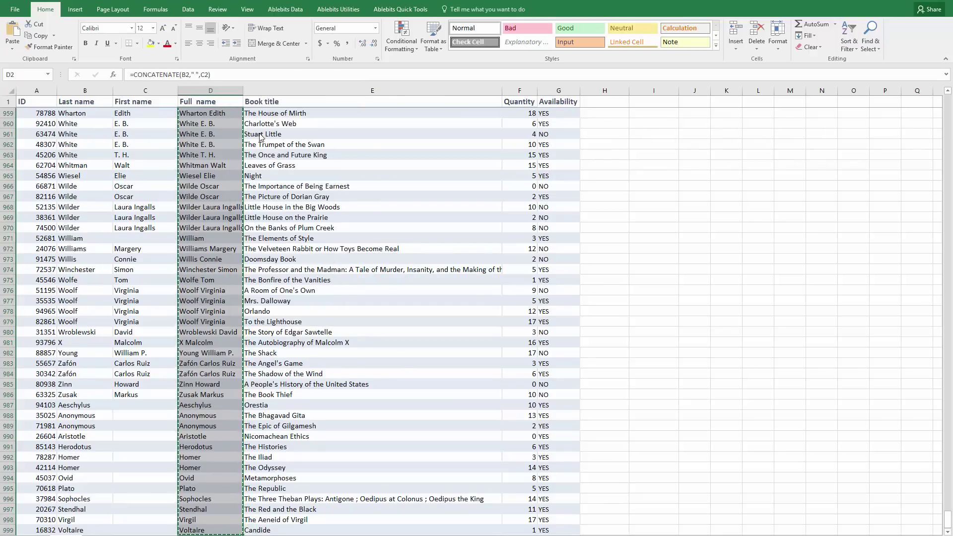
{"action": "right_click", "coordinate": [231, 123]}
{"action": "mouse_move", "coordinate": [278, 180]}
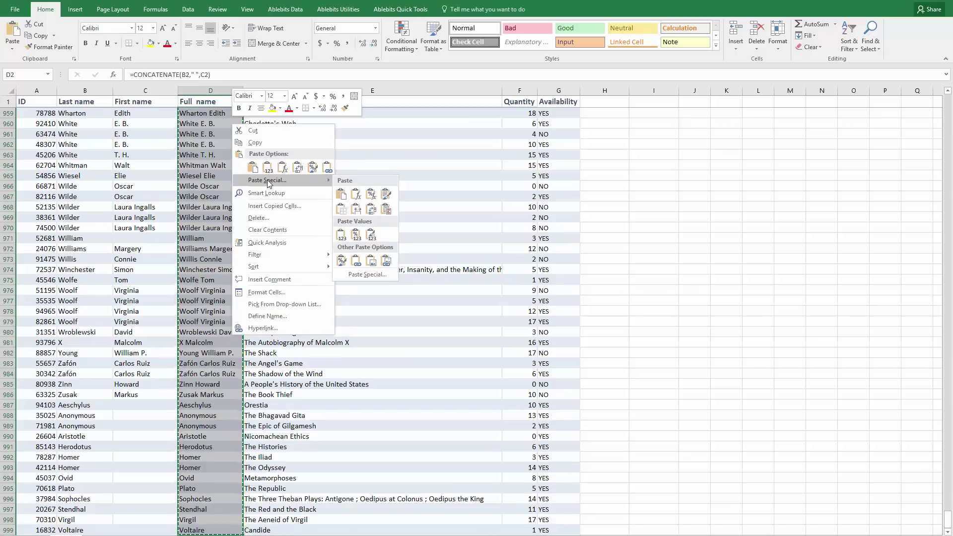
{"action": "left_click", "coordinate": [367, 274]}
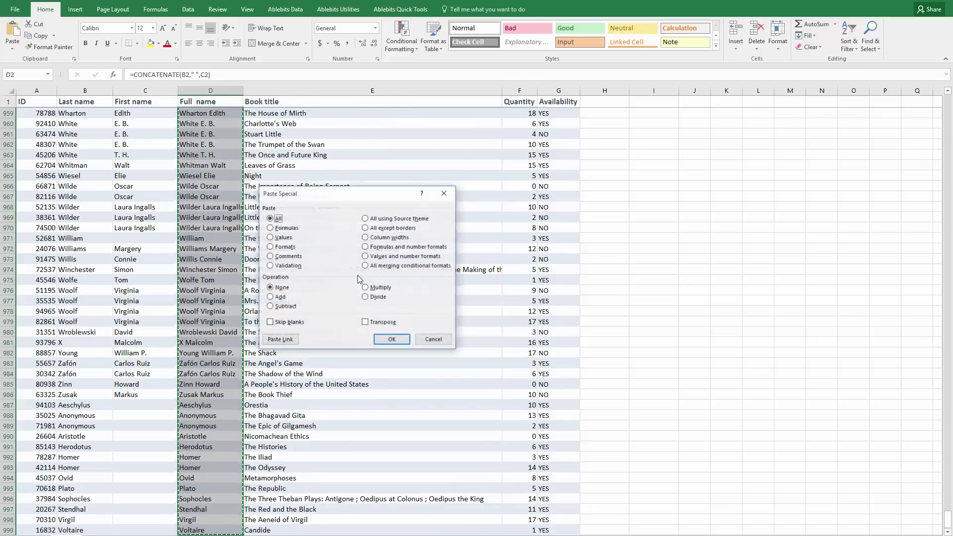
{"action": "left_click", "coordinate": [282, 238]}
{"action": "left_click", "coordinate": [378, 339]}
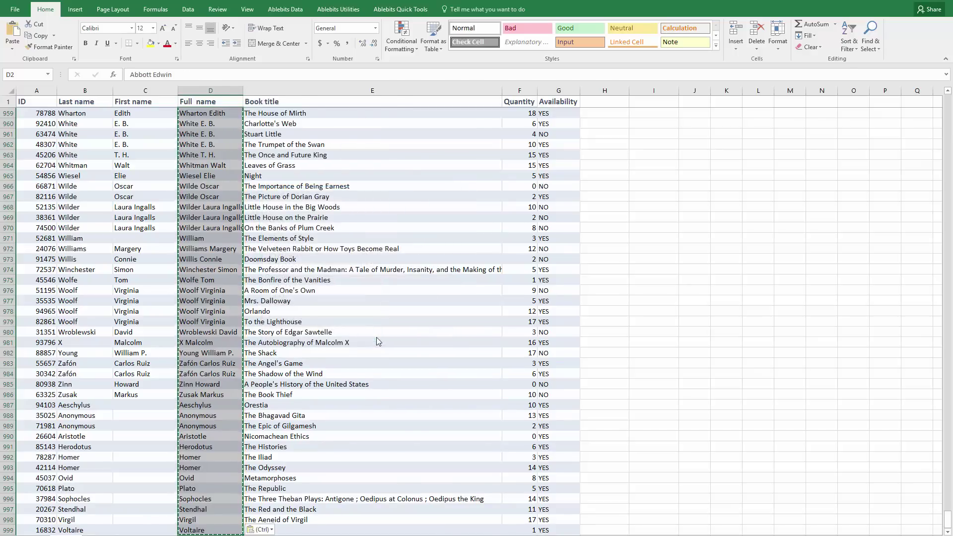
Clear the first name in C986 and check the corresponding full name in D986.
{"action": "left_click", "coordinate": [154, 395]}
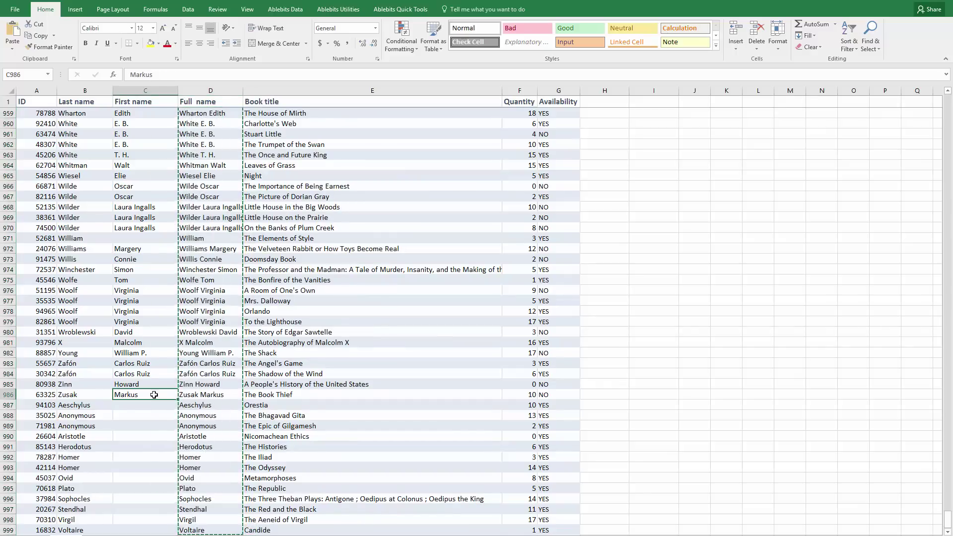
{"action": "key", "text": "Delete"}
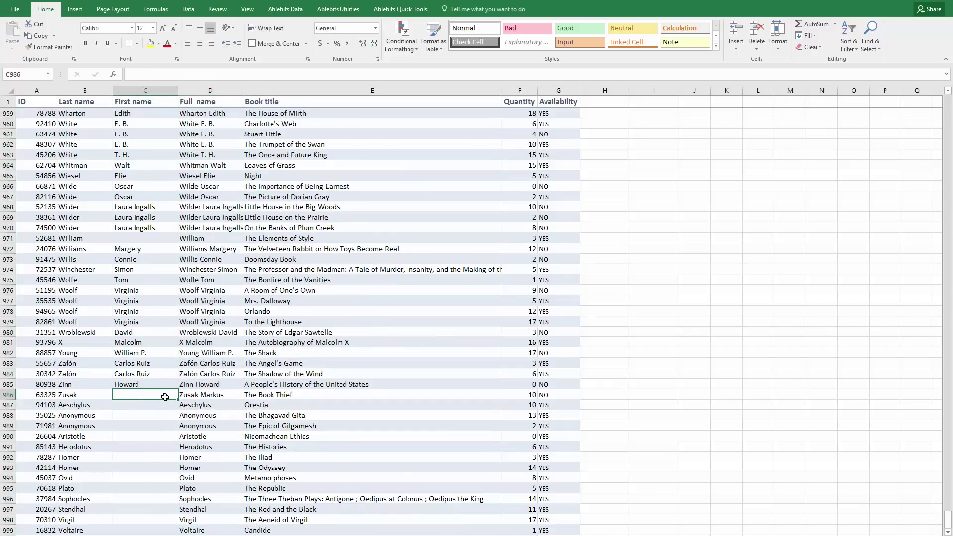
{"action": "left_click", "coordinate": [201, 394]}
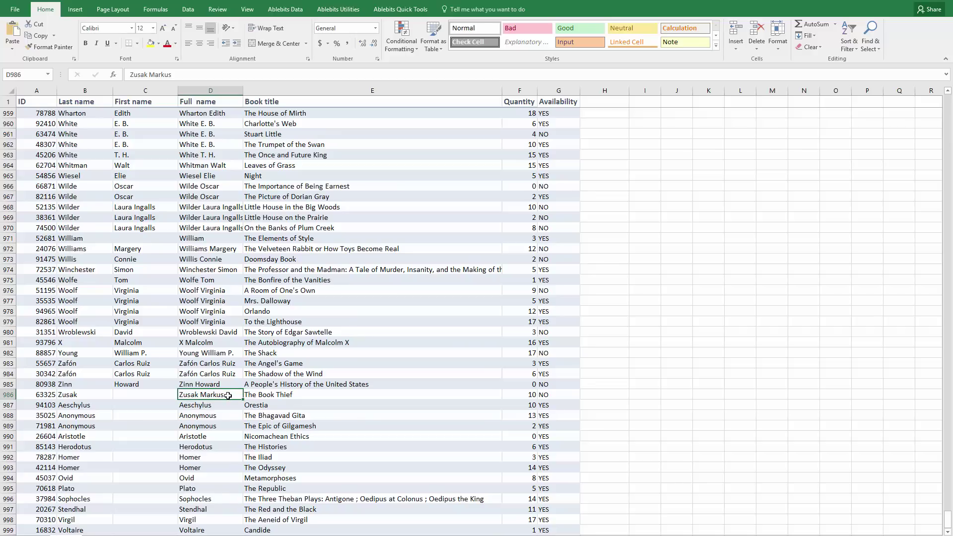
Copy the First name and Full name data from the last row up, and paste it into an empty Notepad document.
{"action": "left_click_drag", "start_coordinate": [210, 531], "coordinate": [165, 527]}
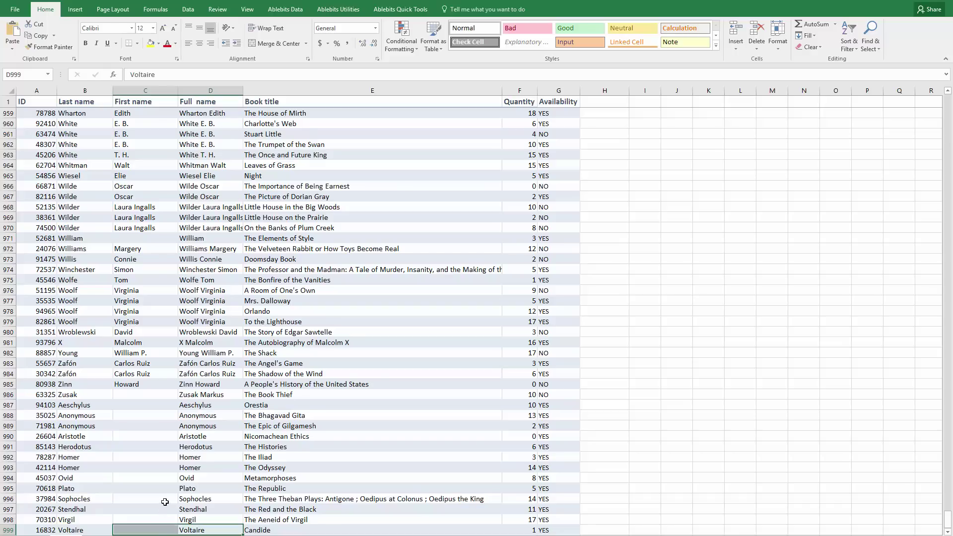
{"action": "key", "text": "ctrl+shift+Up"}
{"action": "key", "text": "ctrl+c"}
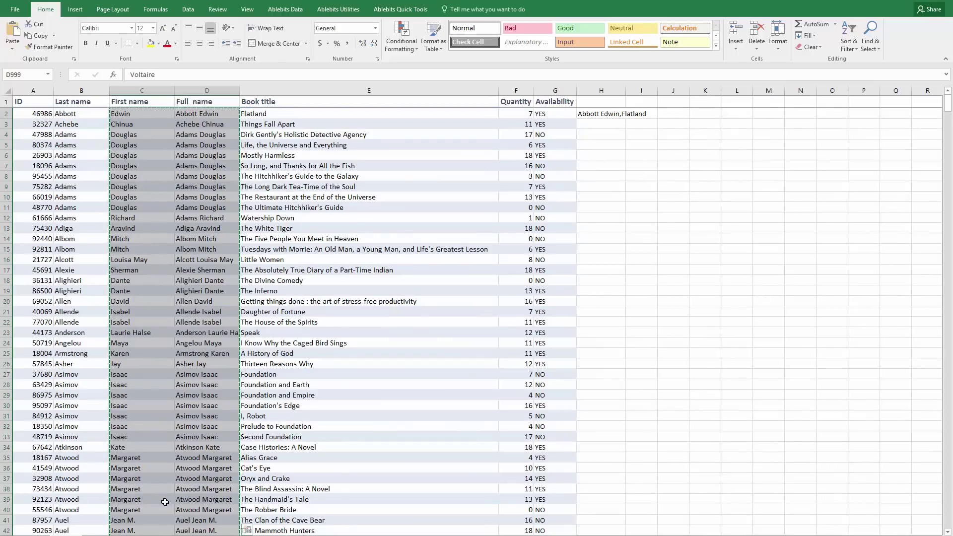
{"action": "key", "text": "alt+Tab"}
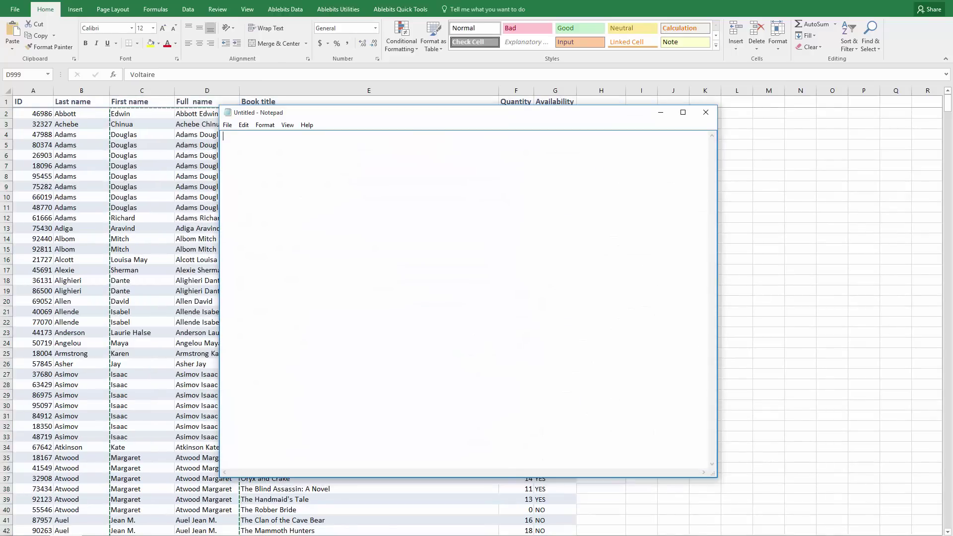
{"action": "key", "text": "ctrl+v"}
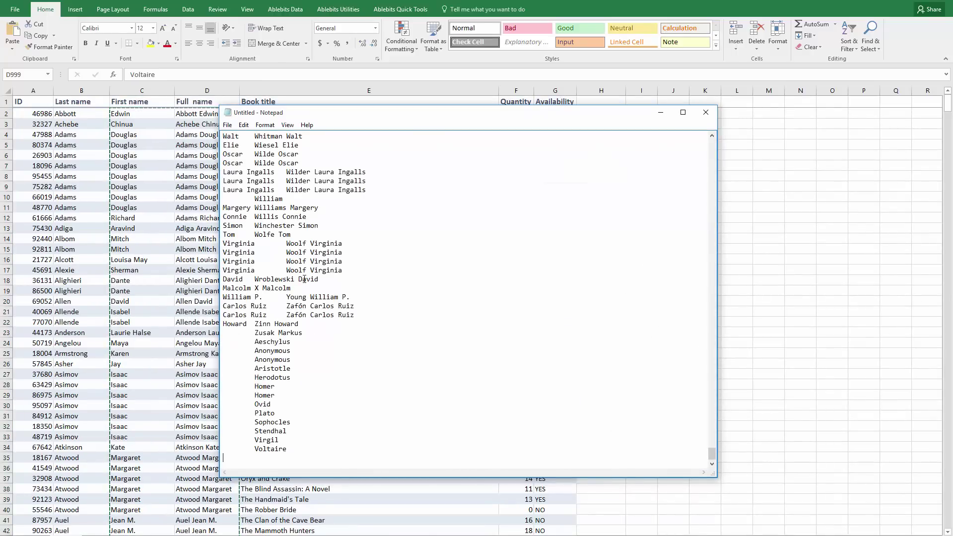
Copy a tab gap between two names in Notepad and replace all such tabs in the text with a space.
{"action": "left_click", "coordinate": [243, 125]}
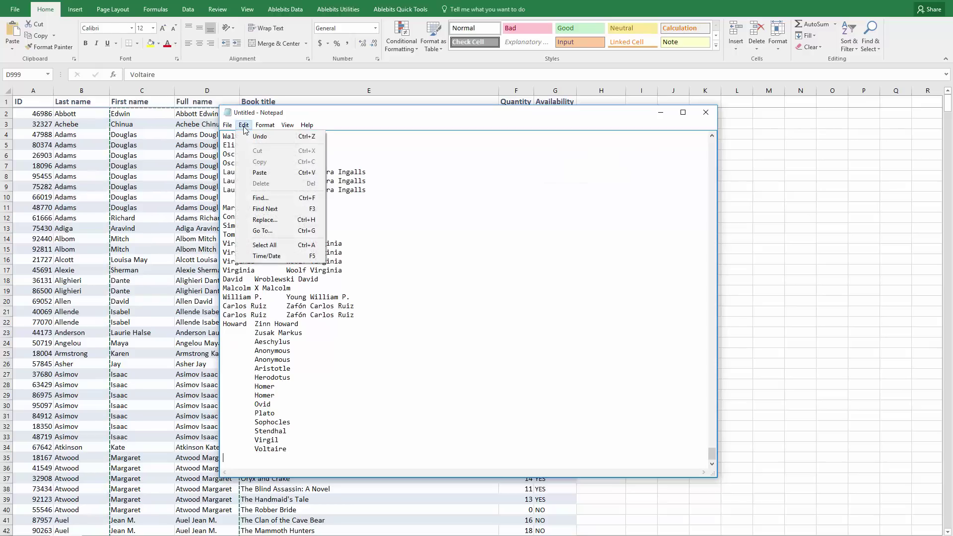
{"action": "left_click", "coordinate": [353, 228]}
{"action": "left_click_drag", "start_coordinate": [240, 136], "coordinate": [250, 136]}
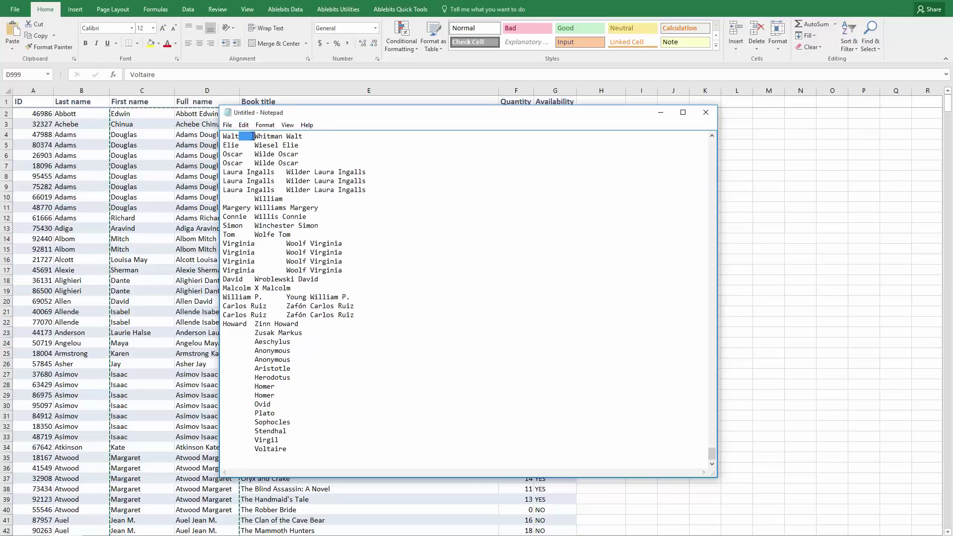
{"action": "right_click", "coordinate": [254, 136]}
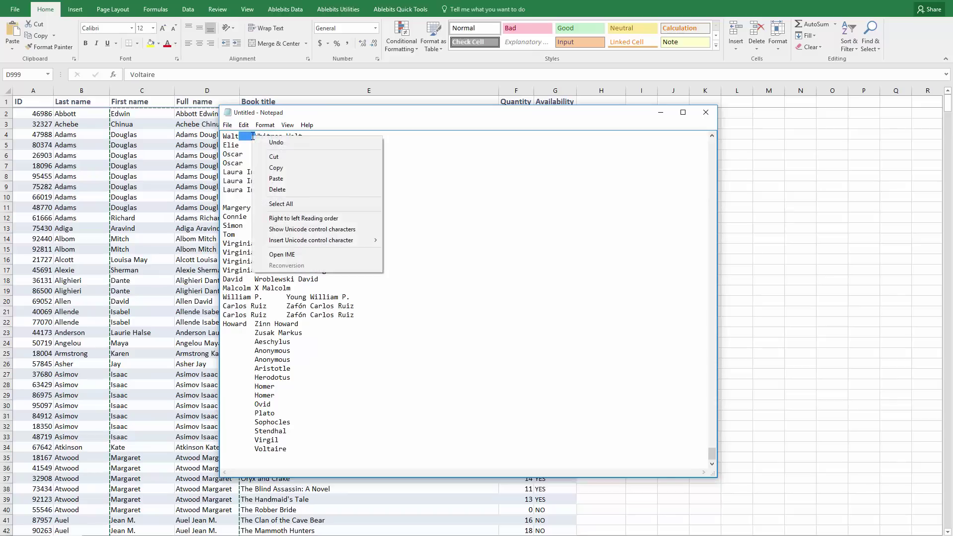
{"action": "left_click", "coordinate": [270, 168]}
{"action": "key", "text": "ctrl+h"}
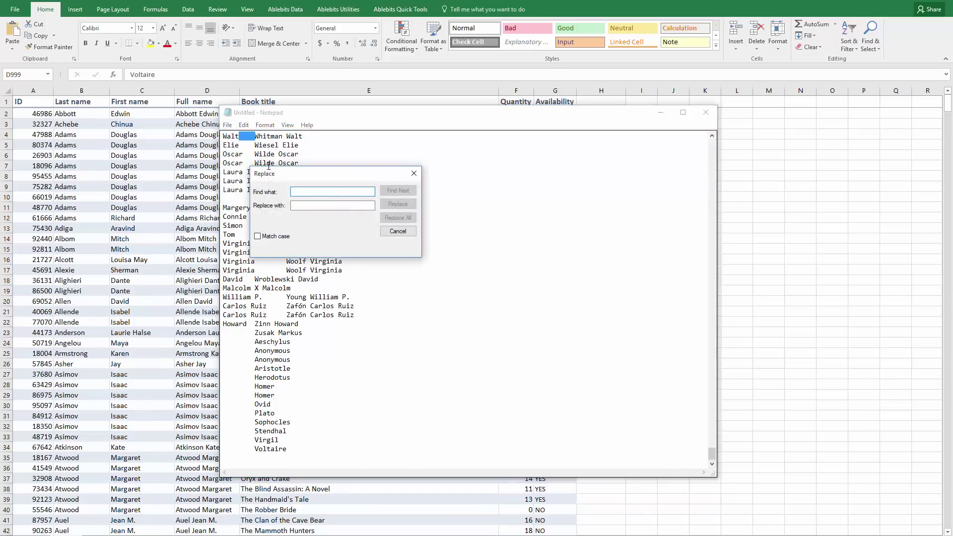
{"action": "right_click", "coordinate": [299, 190]}
{"action": "left_click", "coordinate": [328, 233]}
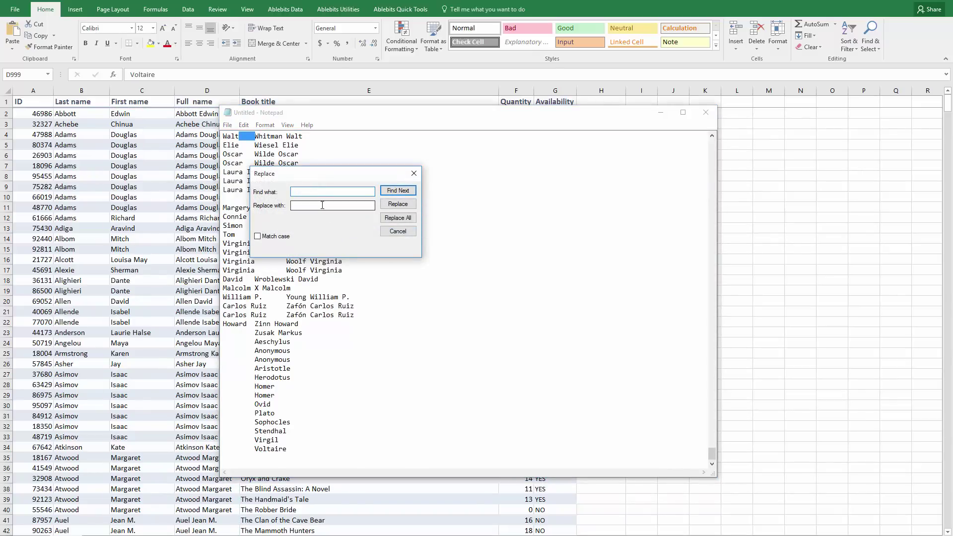
{"action": "left_click", "coordinate": [322, 205]}
{"action": "left_click", "coordinate": [413, 219]}
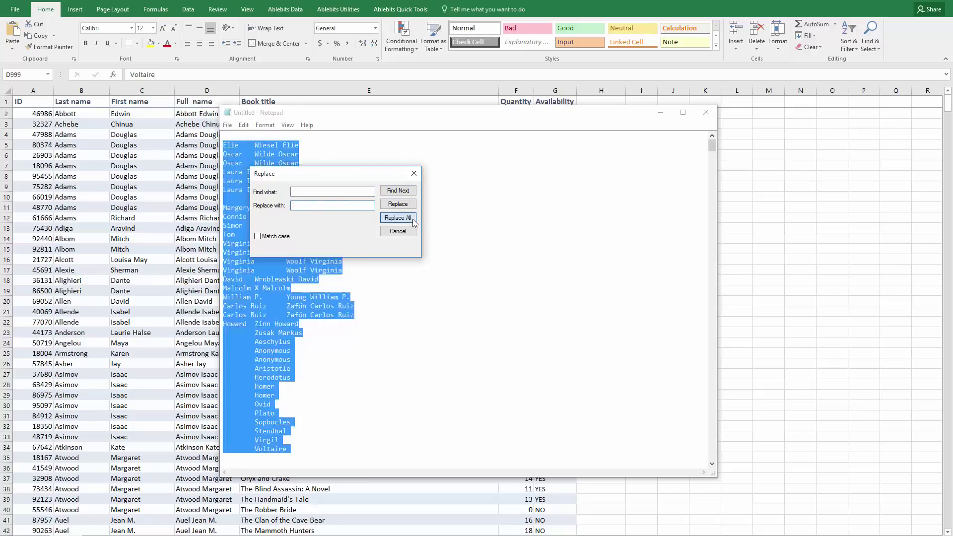
{"action": "left_click", "coordinate": [413, 173]}
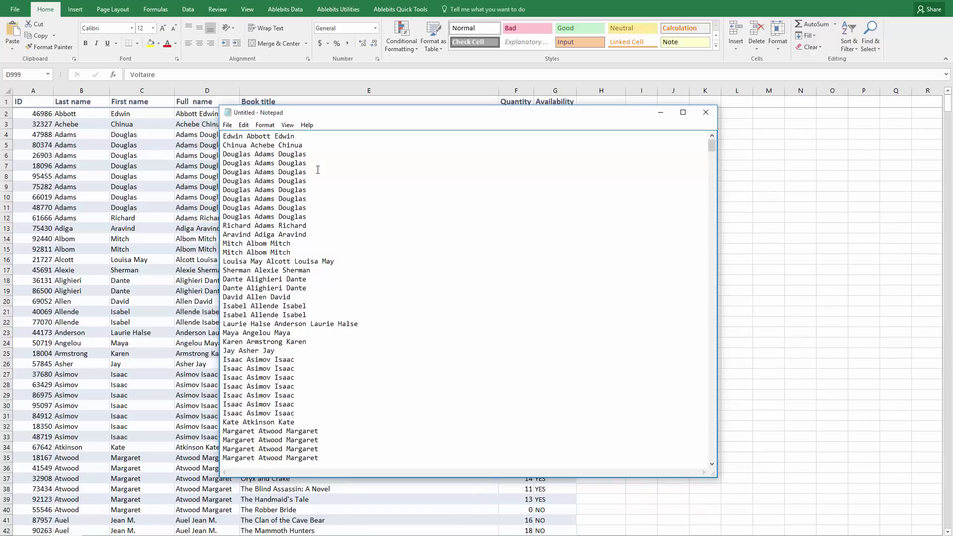
Copy all the Notepad text into the Excel worksheet starting at I2 and autofit the width of column I.
{"action": "key", "text": "ctrl+a"}
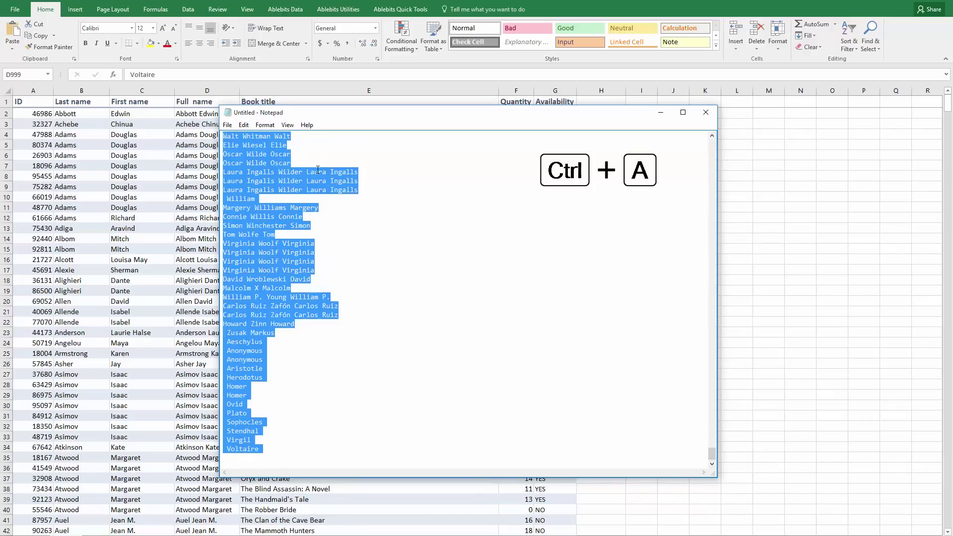
{"action": "key", "text": "ctrl+c"}
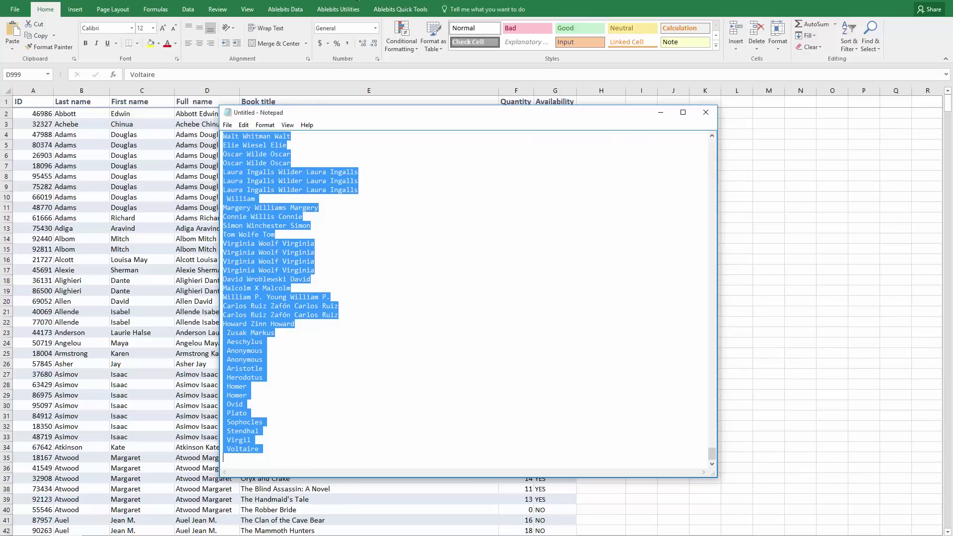
{"action": "key", "text": "alt+Tab"}
{"action": "left_click", "coordinate": [651, 114]}
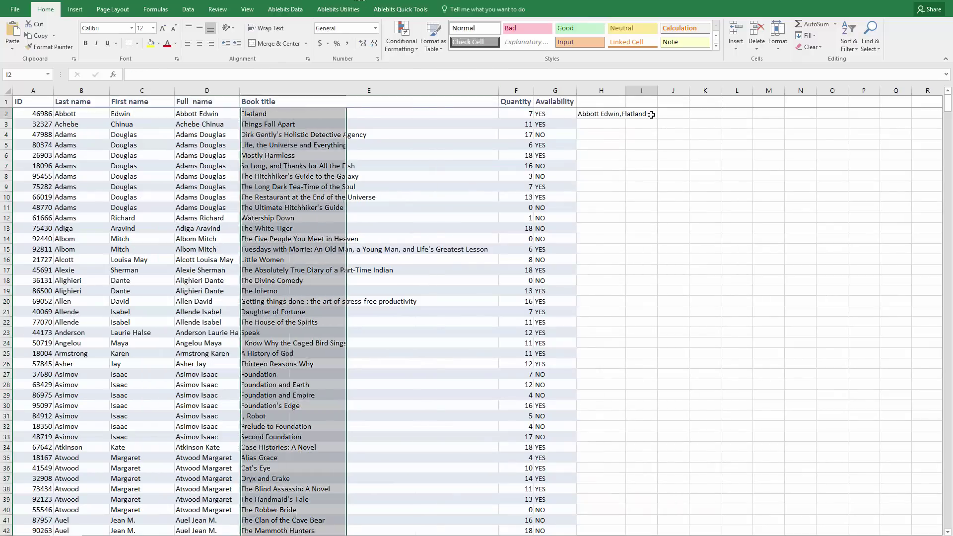
{"action": "key", "text": "ctrl+v"}
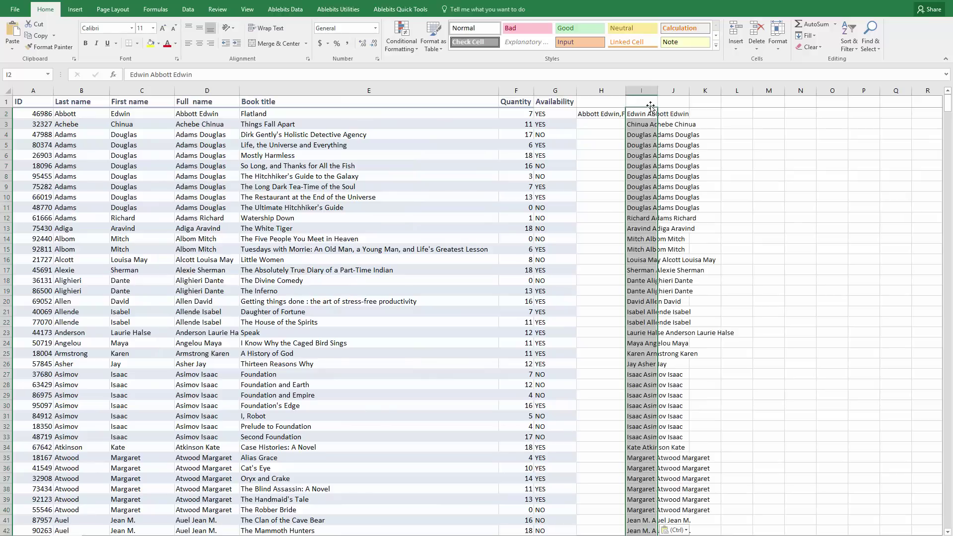
{"action": "double_click", "coordinate": [658, 91]}
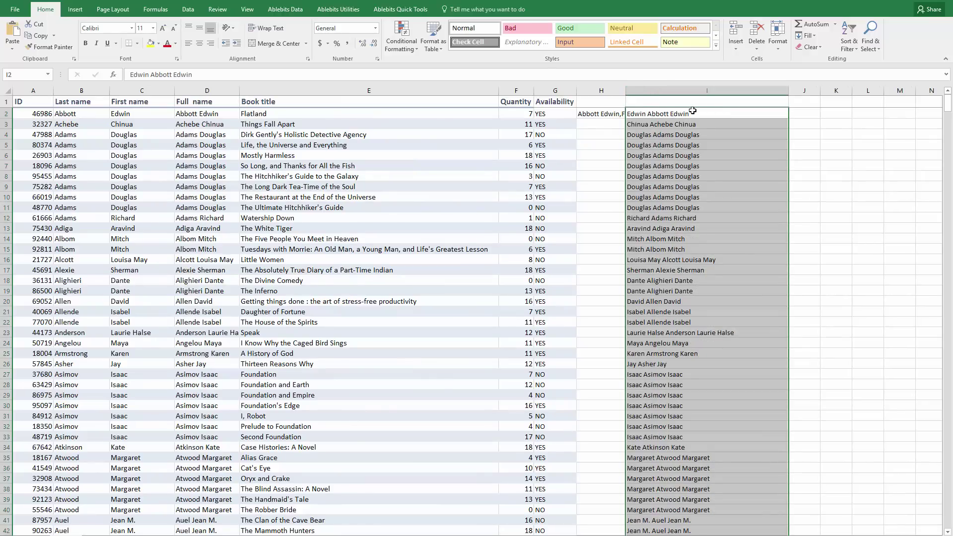
Examine the merged results in H2, D2 and the first cells of column I.
{"action": "left_click", "coordinate": [623, 112]}
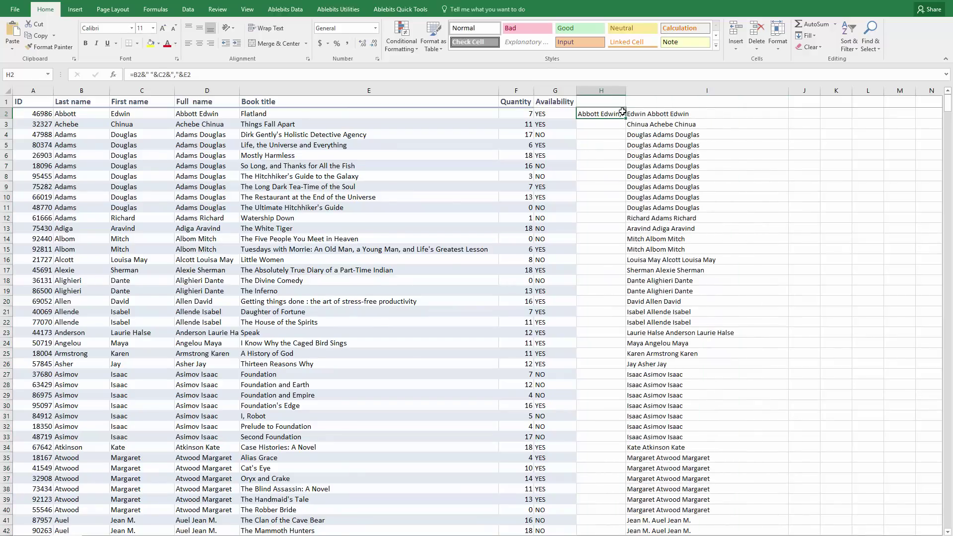
{"action": "left_click", "coordinate": [195, 114]}
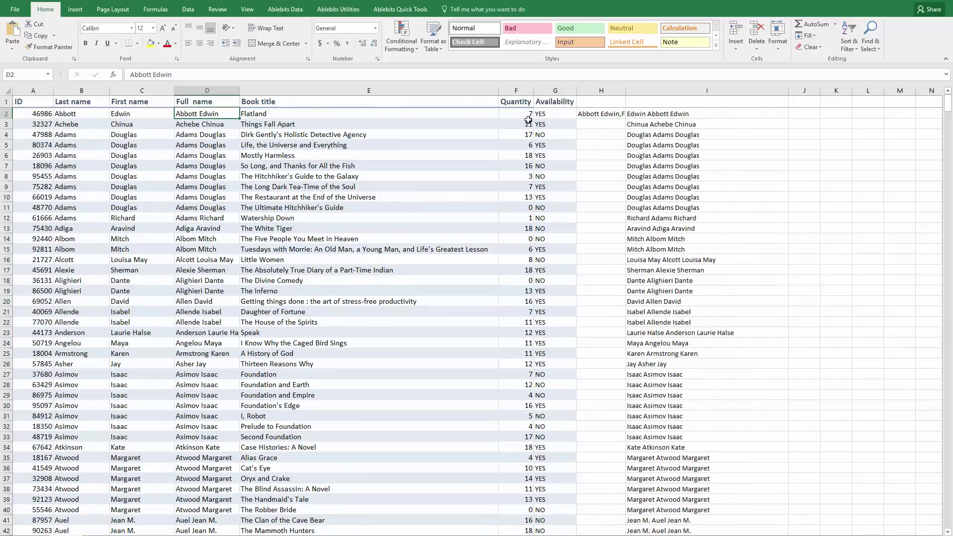
{"action": "left_click_drag", "start_coordinate": [708, 115], "coordinate": [712, 176]}
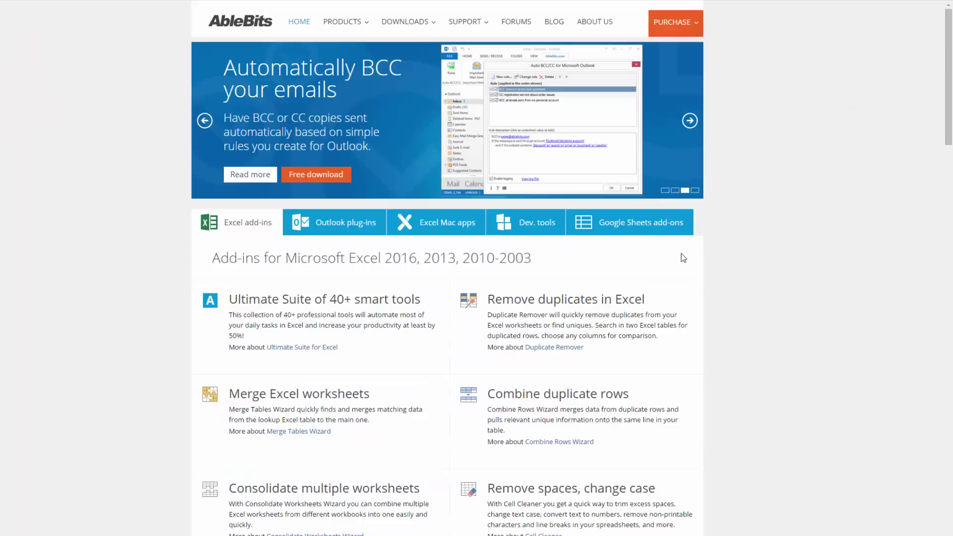
Look through the Excel add-ins on the AbleBits website for the Merge Excel cells tool.
{"action": "scroll", "coordinate": [320, 482], "scroll_direction": "down", "scroll_amount": 2}
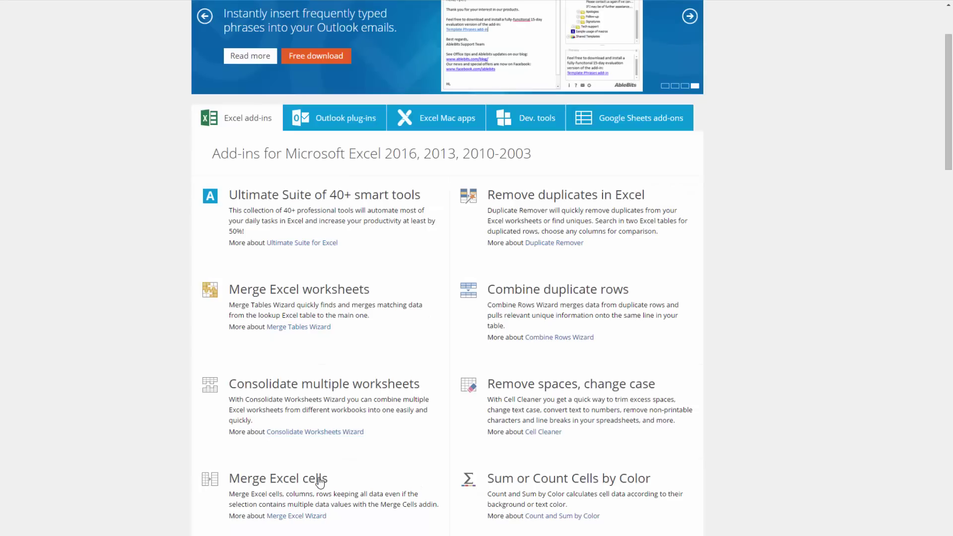